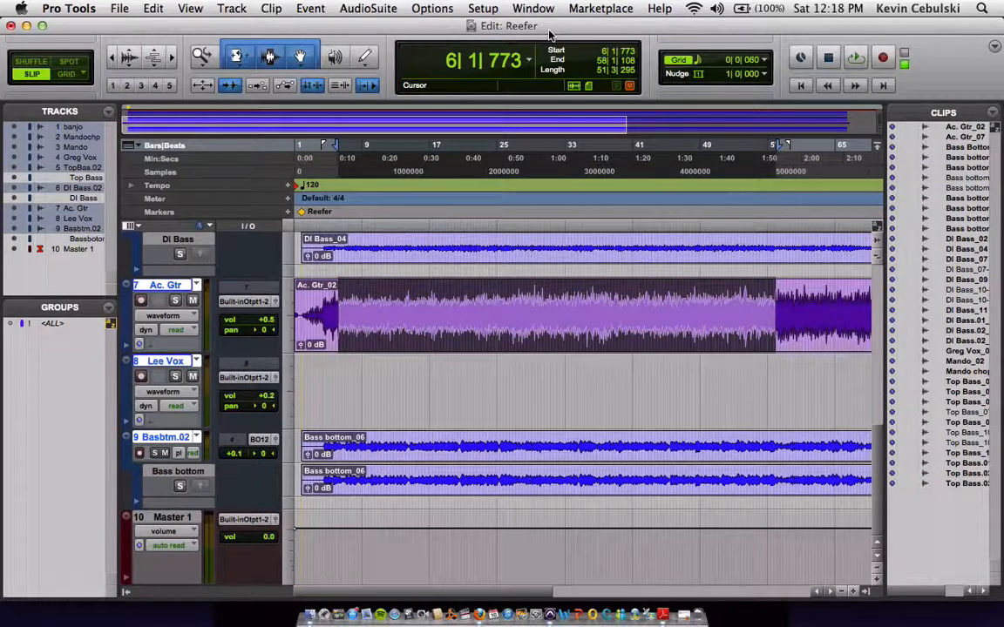
# Bring up the Mix window and solo the Ac. Gtr track.
pyautogui.press('super+equal')
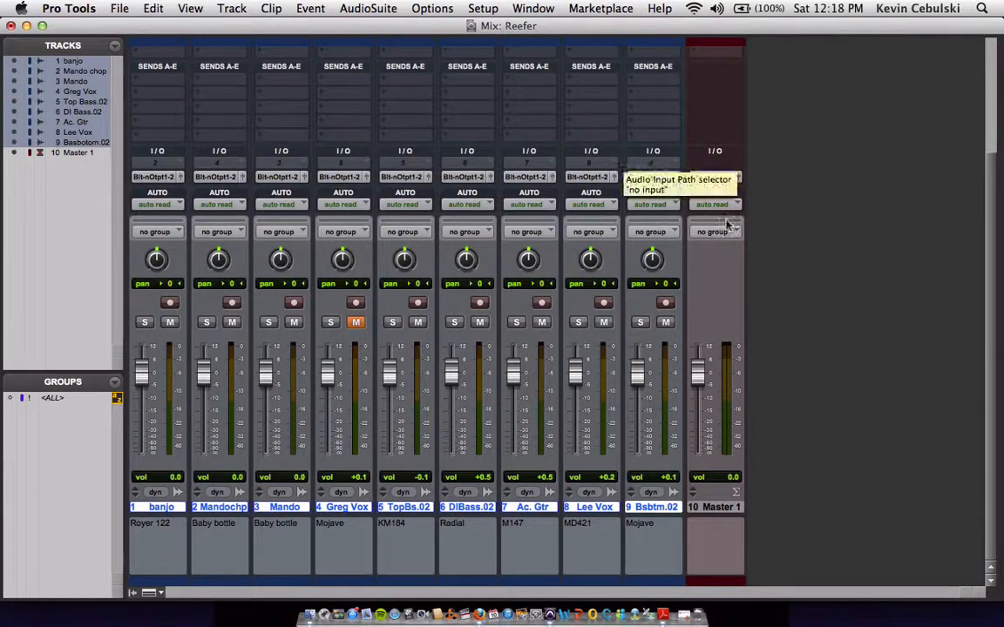
pyautogui.scroll(3, 818, 267)
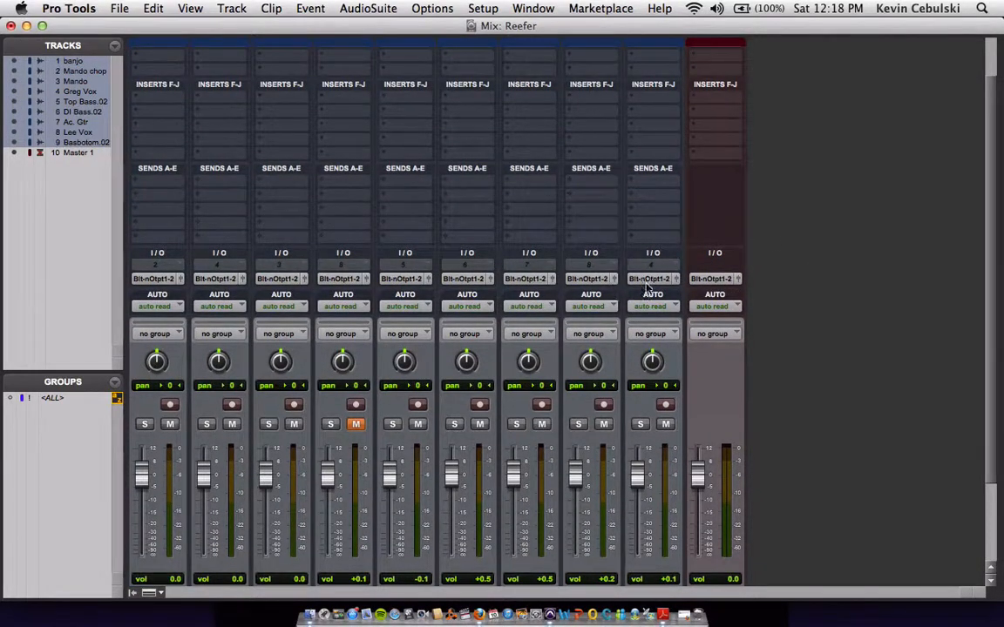
pyautogui.scroll(2, 782, 357)
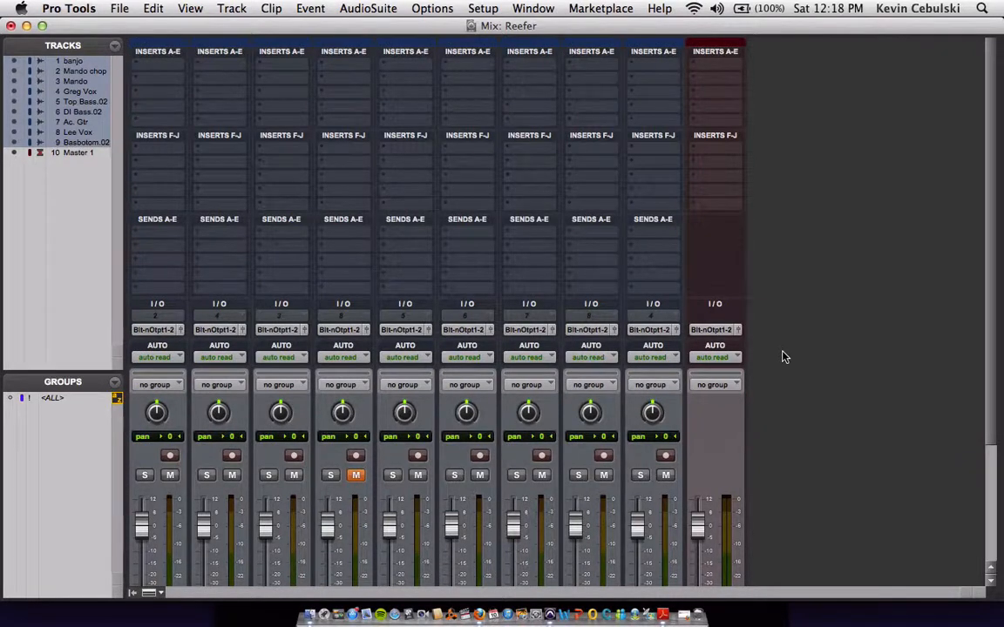
pyautogui.scroll(-1, 782, 357)
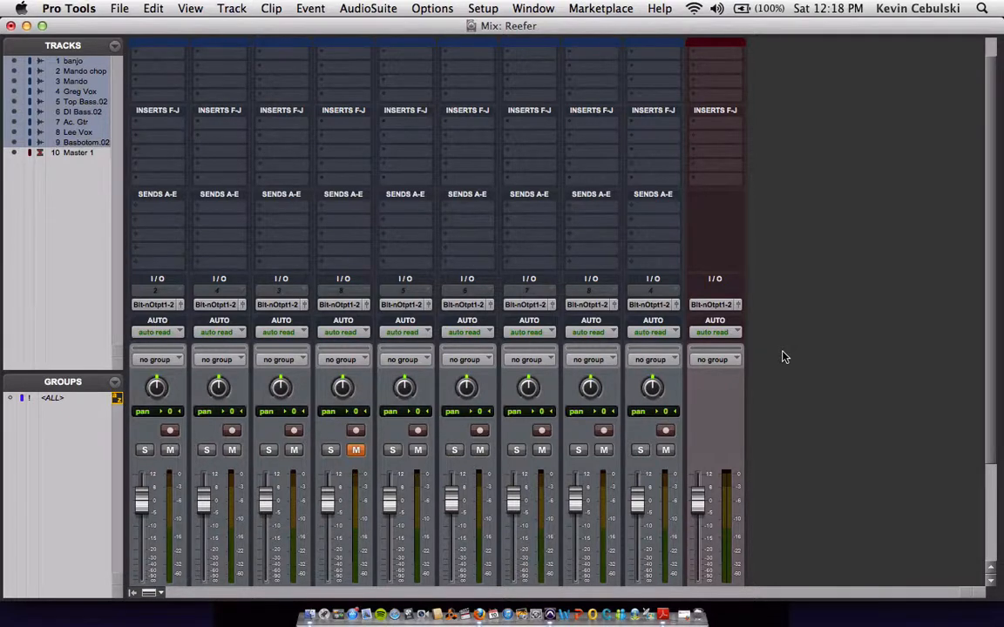
pyautogui.scroll(-5, 782, 356)
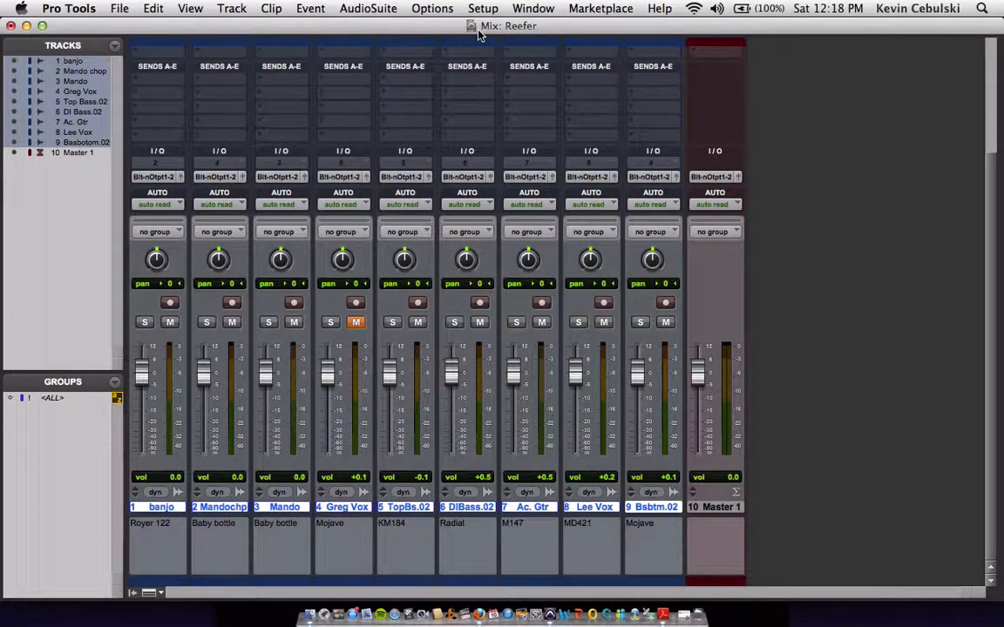
pyautogui.click(516, 324)
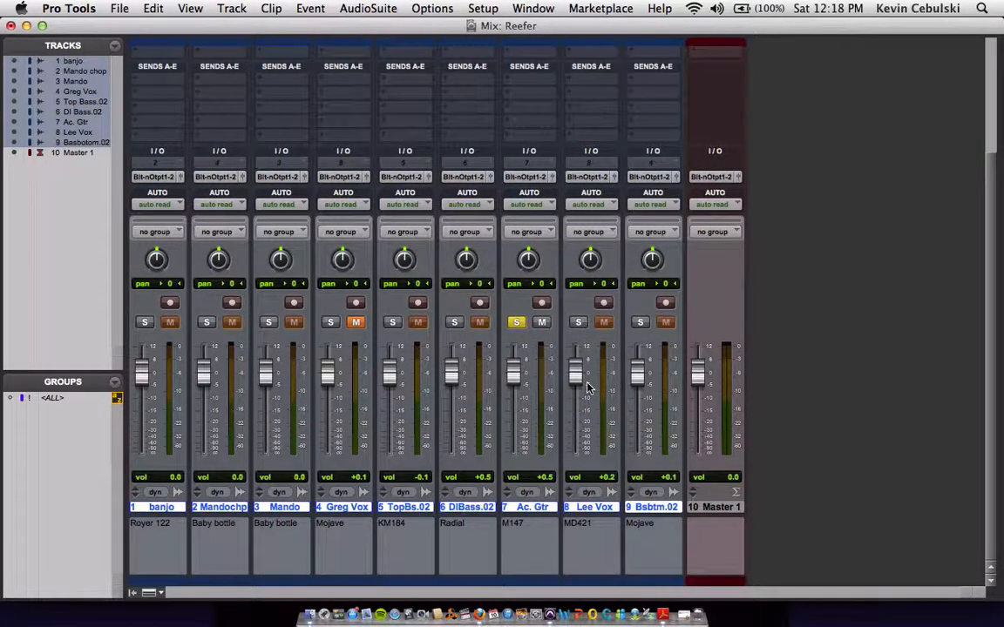
# Try panning the soloed Ac. Gtr track slightly left of centre, and toggle its solo off and back on.
pyautogui.scroll(5, 536, 540)
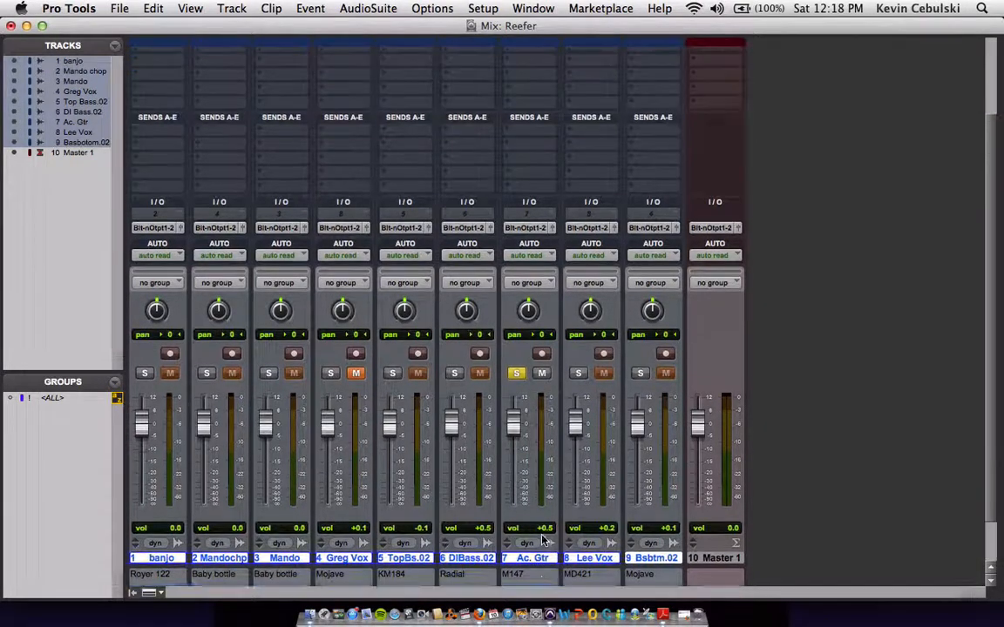
pyautogui.scroll(-3, 541, 539)
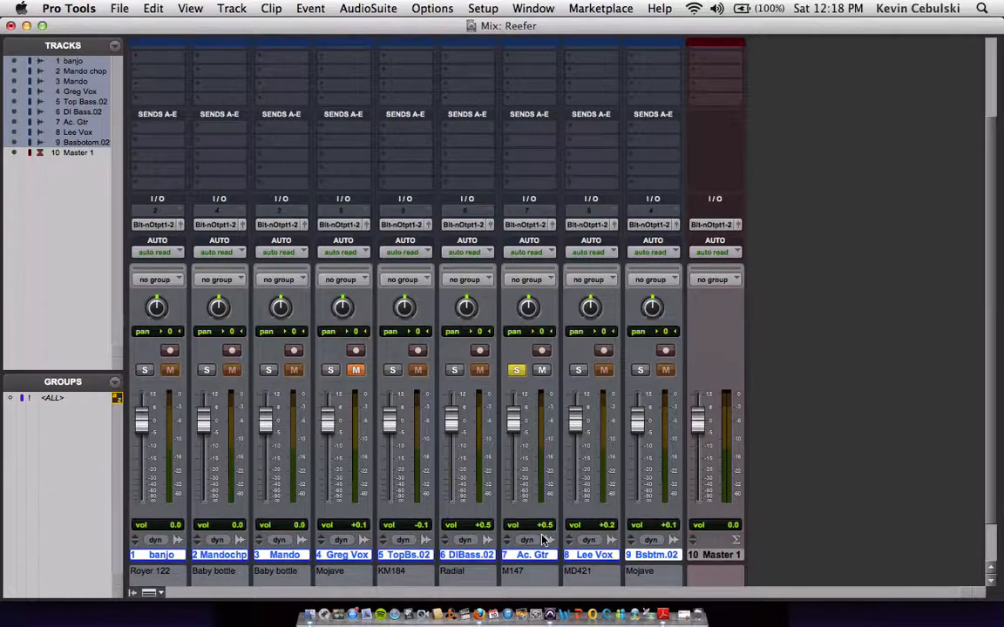
pyautogui.scroll(2, 541, 539)
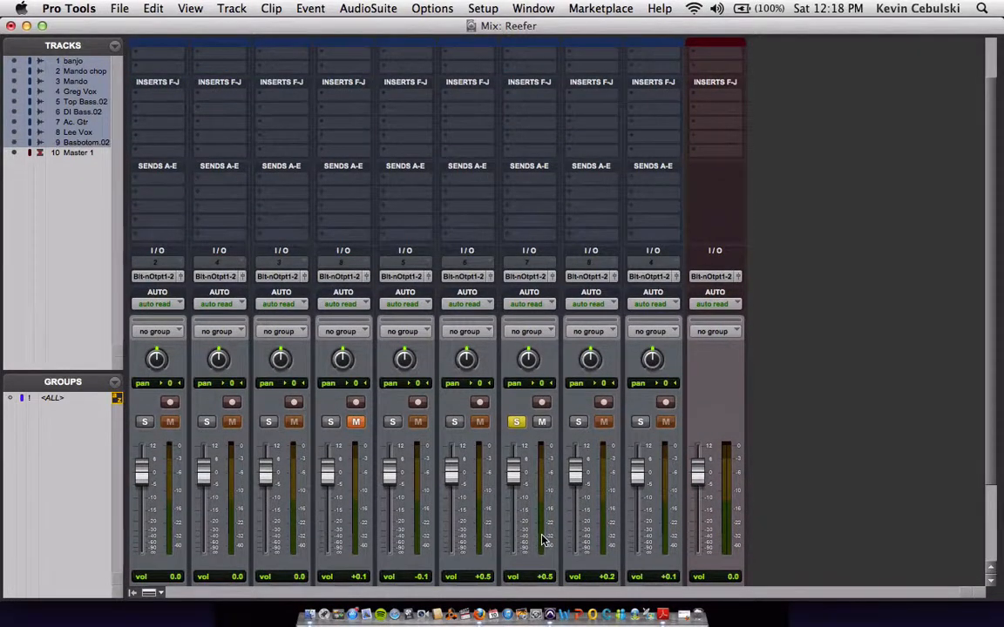
pyautogui.scroll(2, 541, 540)
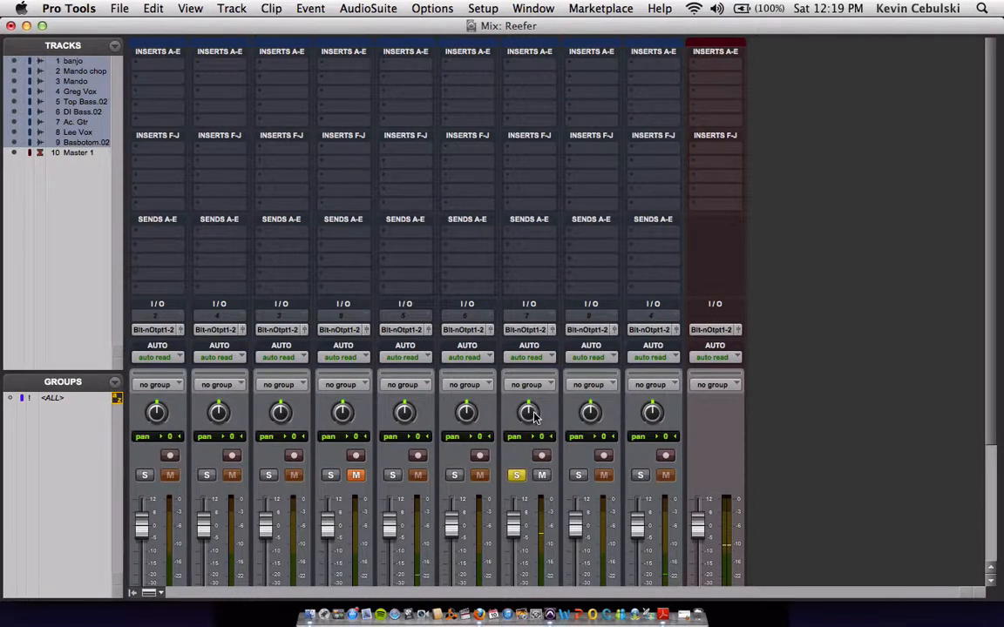
pyautogui.moveTo(531, 418)
pyautogui.mouseDown()
pyautogui.moveTo(515, 424)
pyautogui.moveTo(520, 417)
pyautogui.mouseUp()
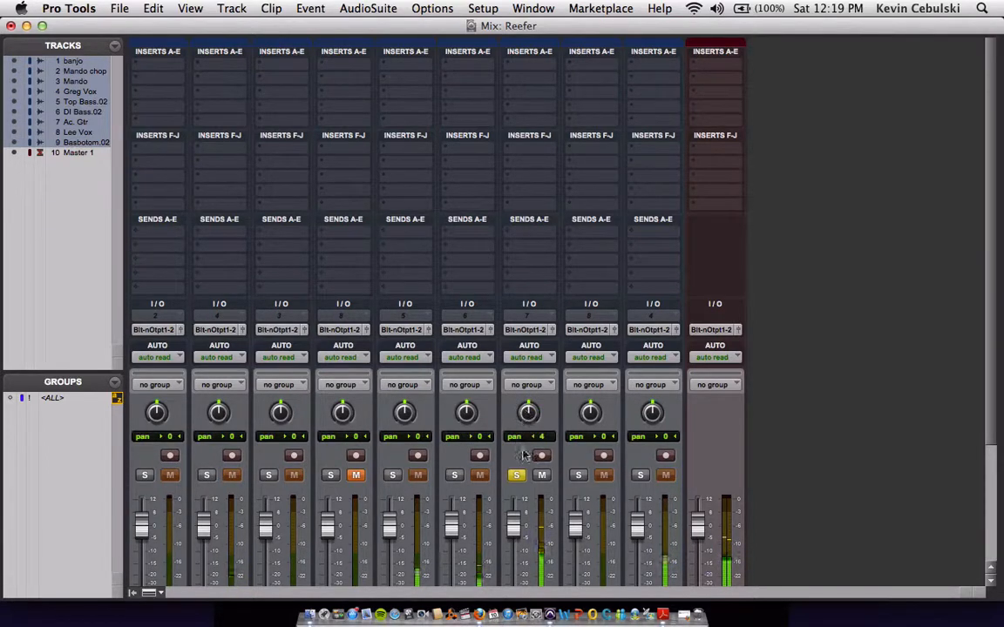
pyautogui.click(515, 476)
pyautogui.click(515, 475)
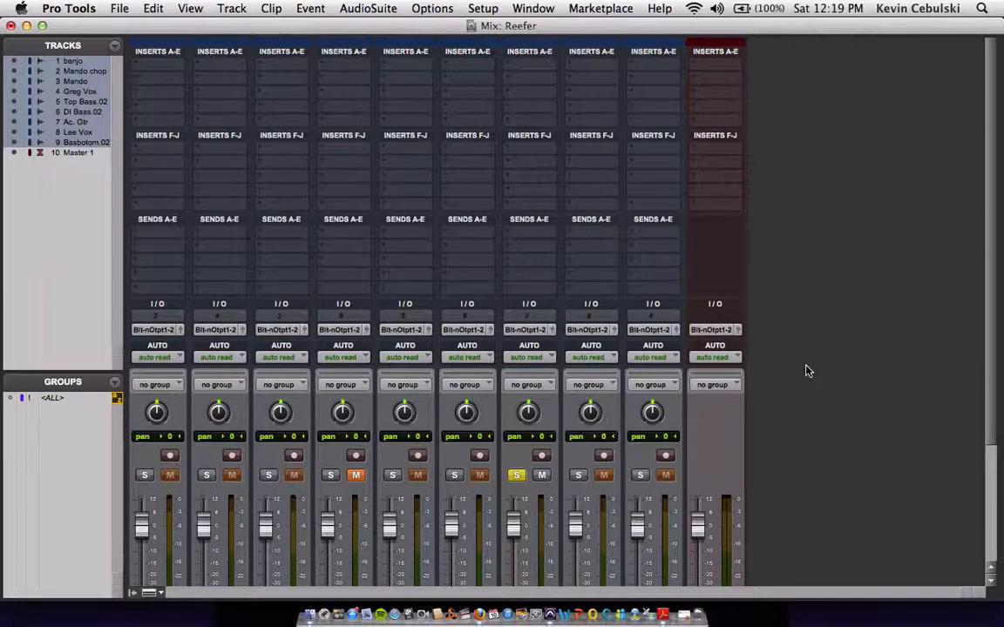
# Duplicate the Ac. Gtr track once with all its data, inserting the copy after the last selected track.
pyautogui.scroll(-4, 807, 371)
pyautogui.scroll(-3, 807, 371)
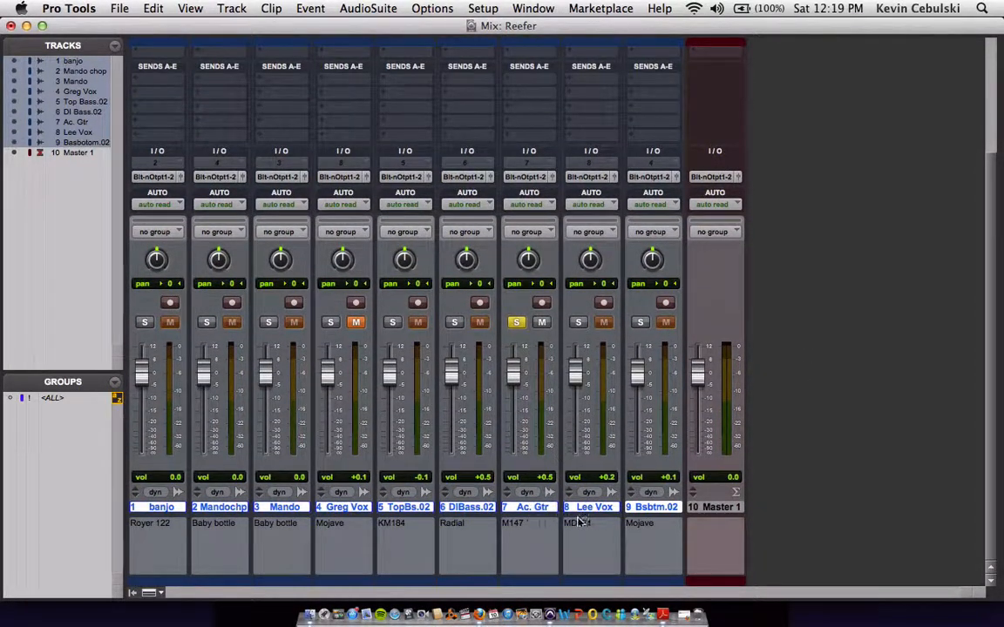
pyautogui.click(713, 507)
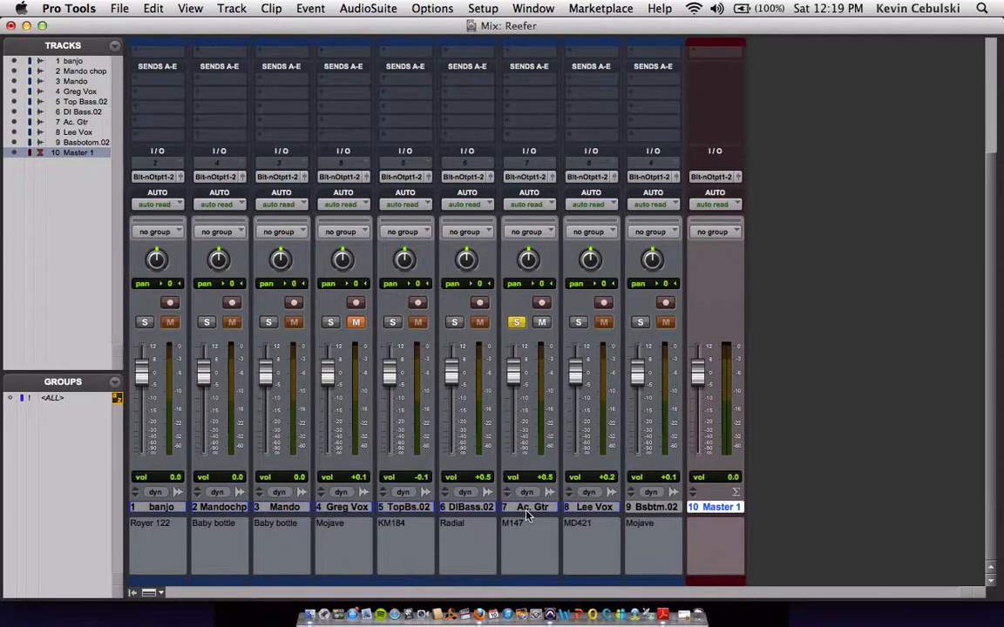
pyautogui.click(527, 510)
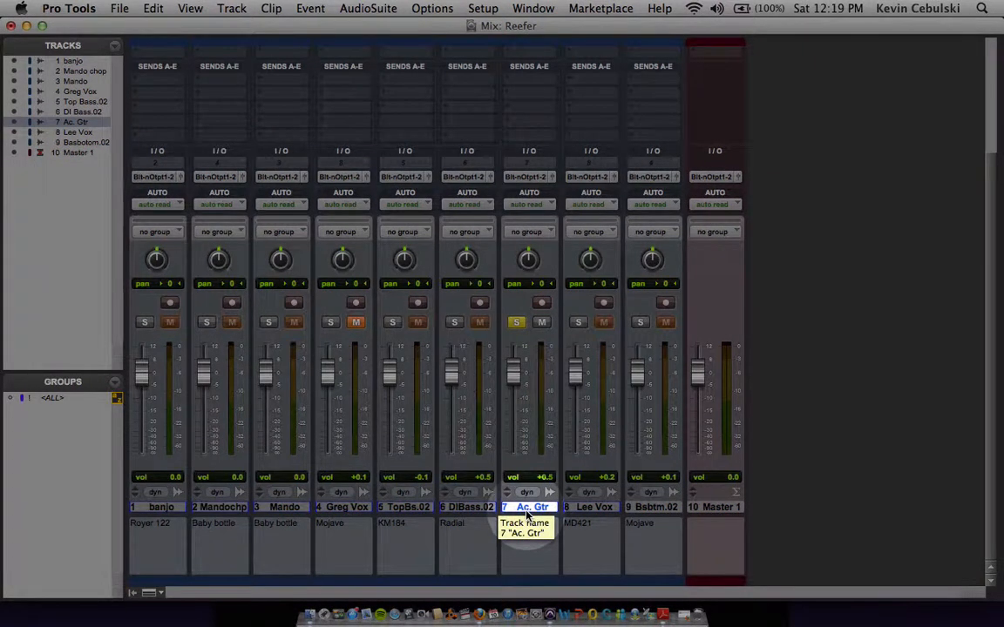
pyautogui.rightClick(527, 513)
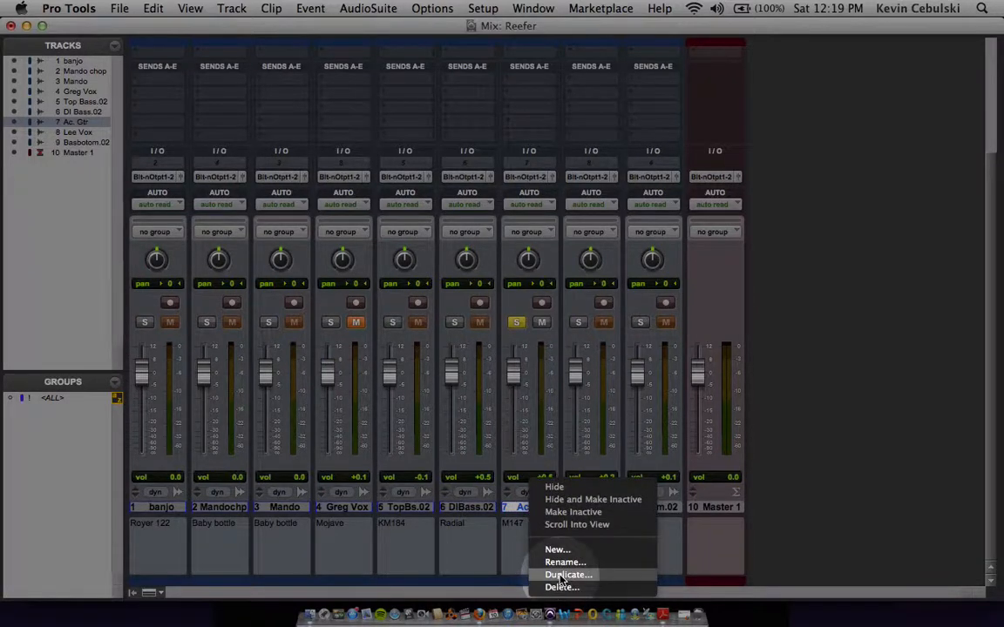
pyautogui.click(564, 576)
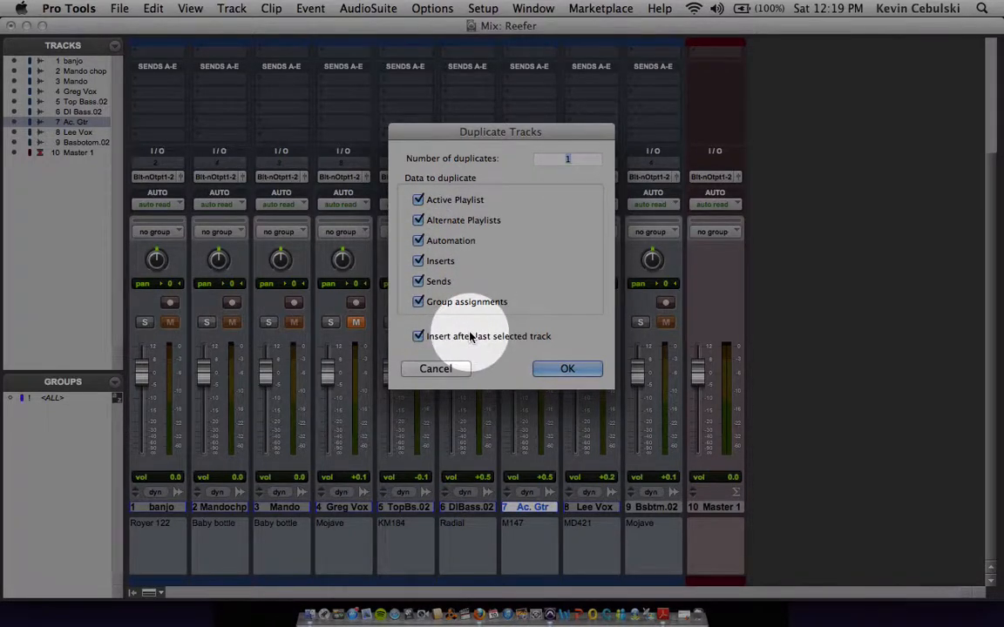
pyautogui.click(549, 373)
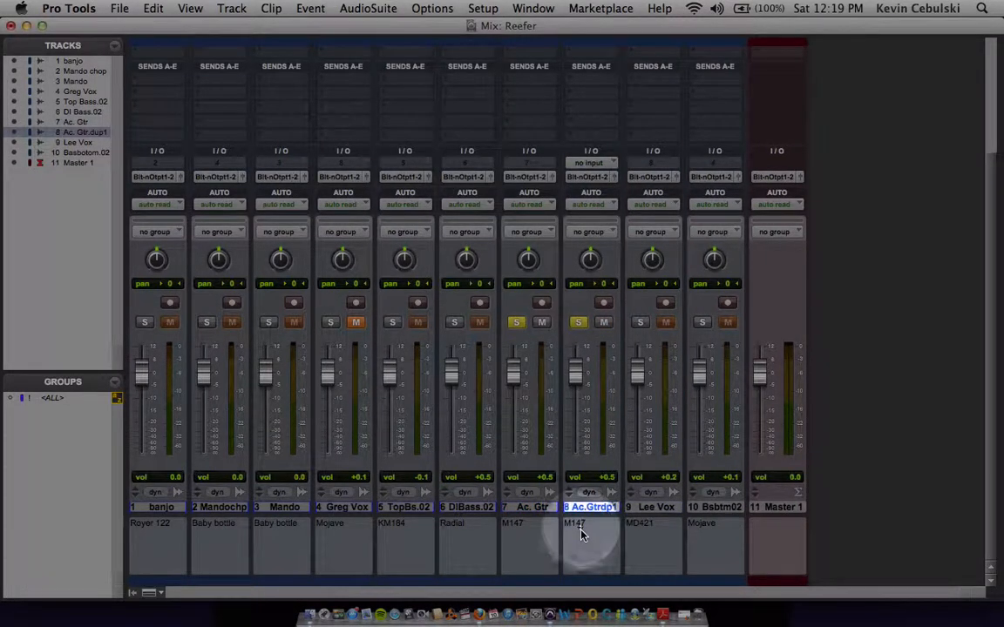
# Pan the original Ac. Gtr track 100 left and its duplicate 100 right.
pyautogui.scroll(5, 579, 266)
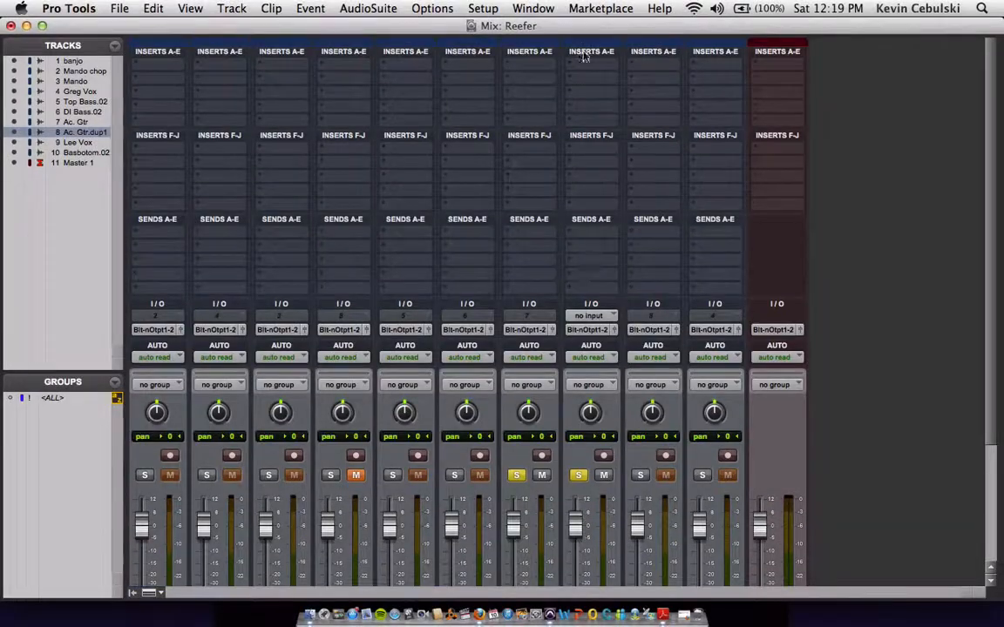
pyautogui.scroll(-5, 592, 515)
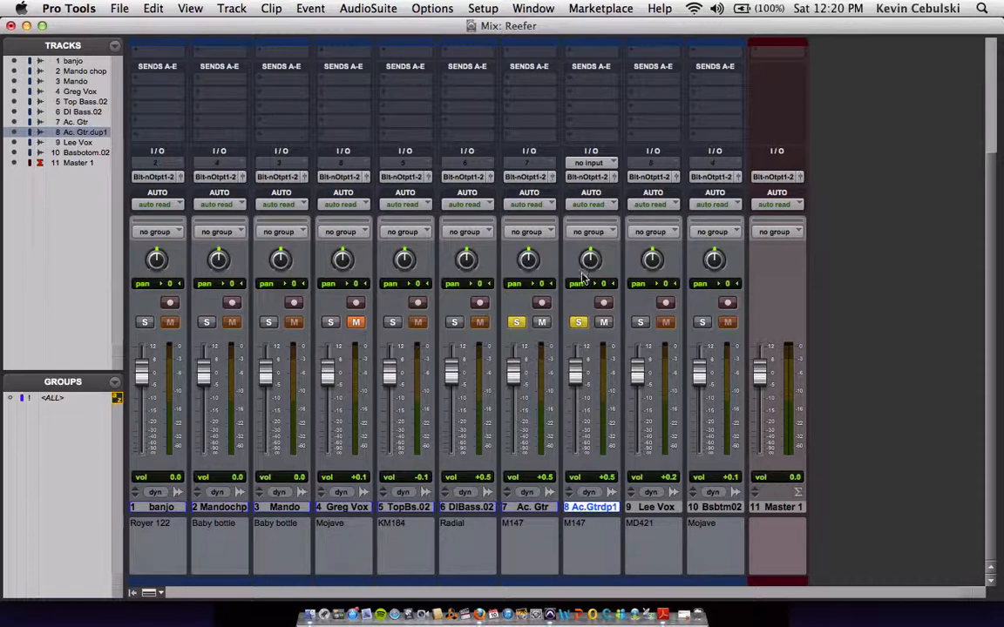
pyautogui.moveTo(518, 264); pyautogui.dragTo(504, 356)
pyautogui.moveTo(590, 259); pyautogui.dragTo(598, 177)
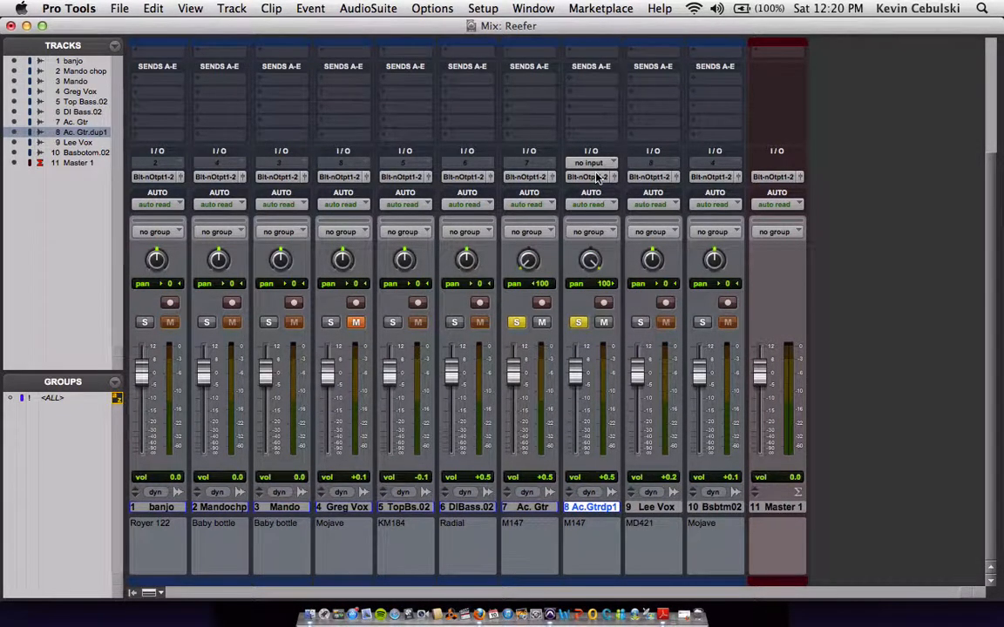
# Audition the two hard-panned guitar tracks separately by toggling their solos, leaving both soloed.
pyautogui.click(577, 323)
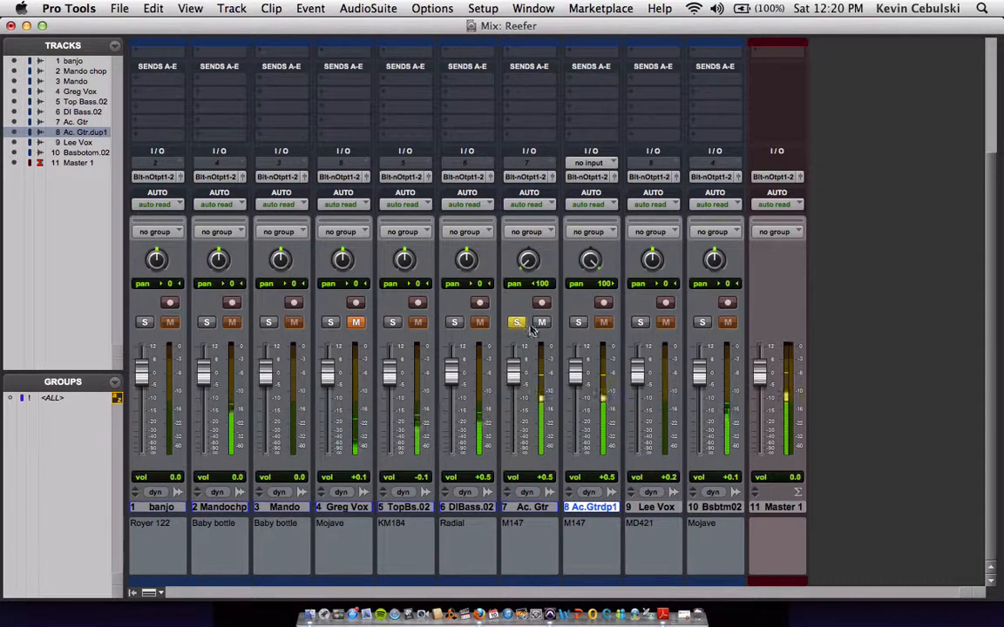
pyautogui.click(577, 323)
pyautogui.click(516, 323)
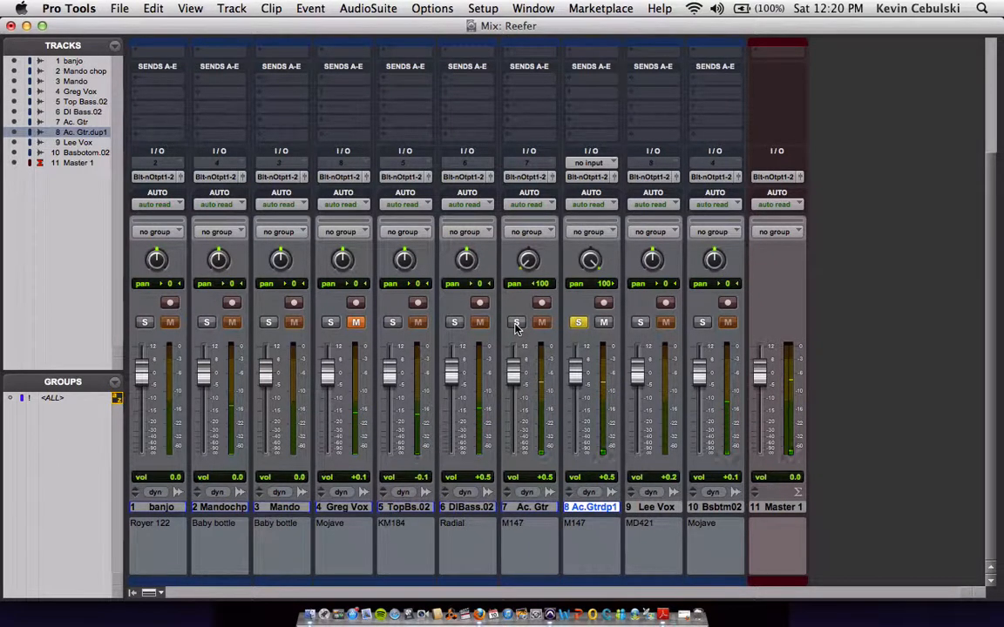
pyautogui.click(516, 324)
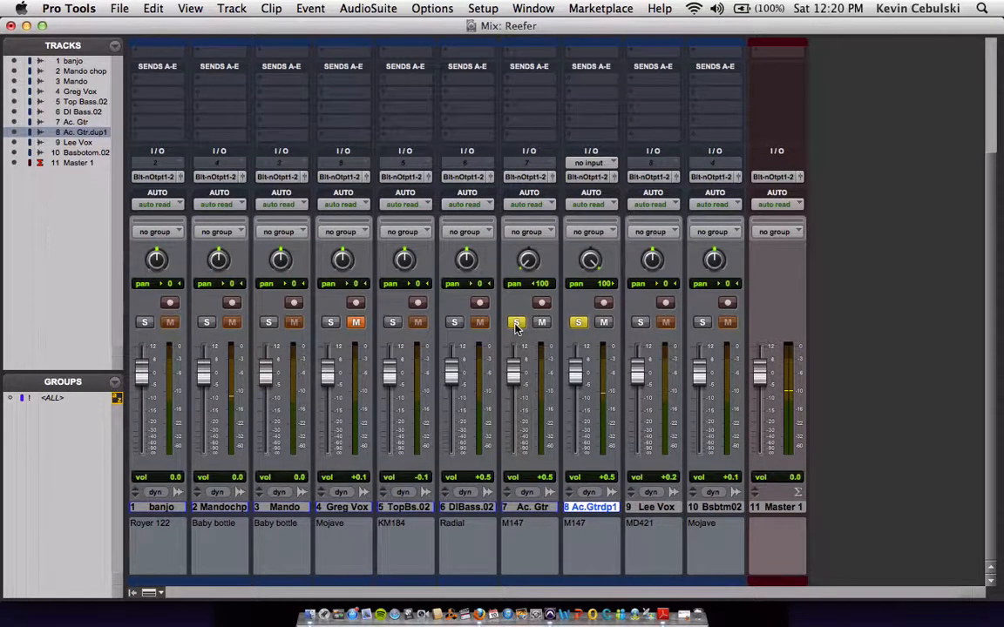
# Add the Medium Delay II (mono) plug-in to the first insert slot of the duplicate guitar track.
pyautogui.scroll(3, 515, 326)
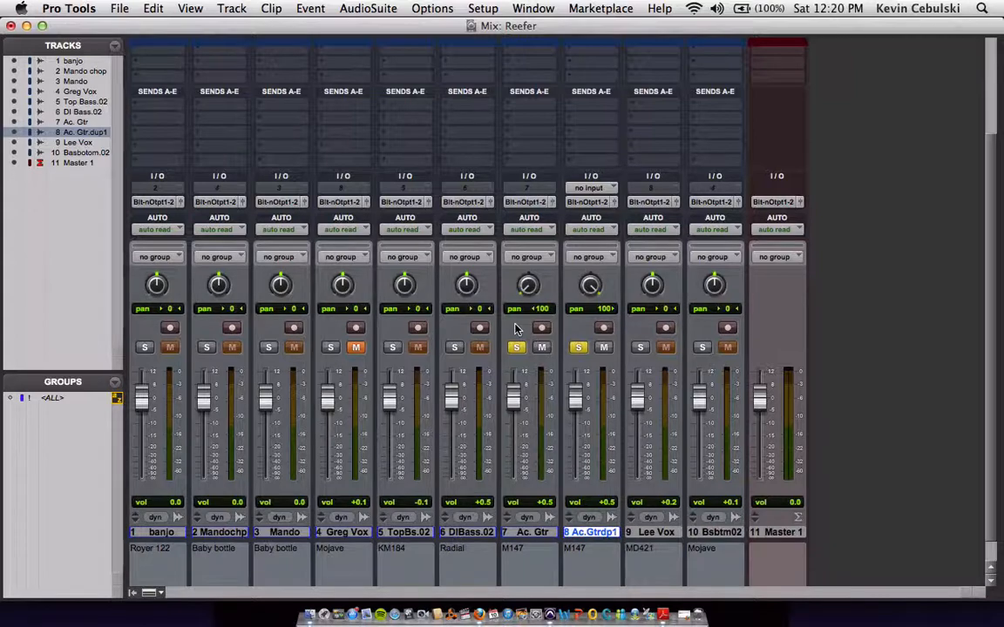
pyautogui.scroll(5, 556, 366)
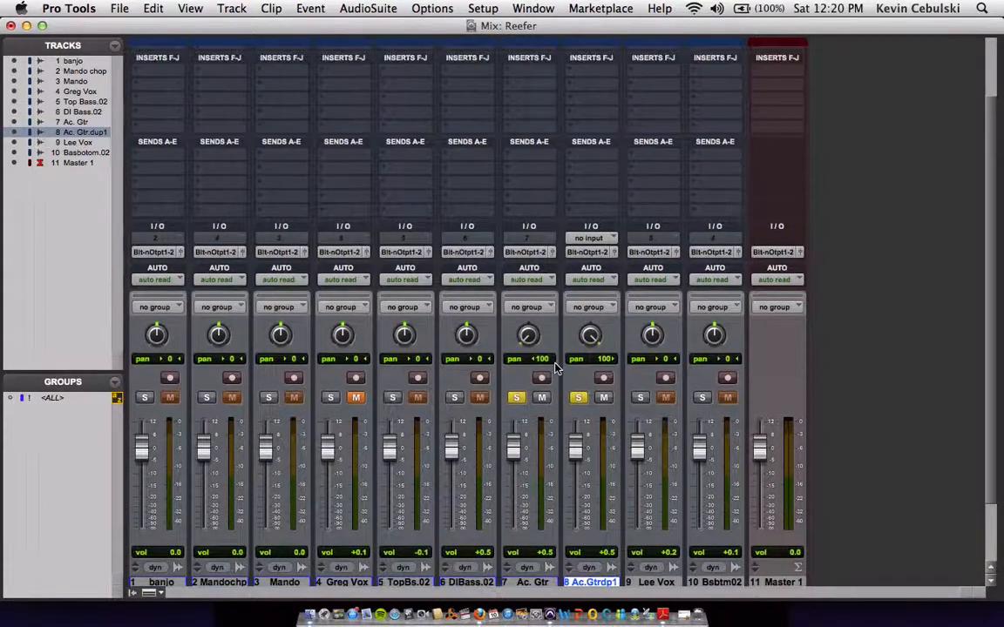
pyautogui.scroll(5, 555, 366)
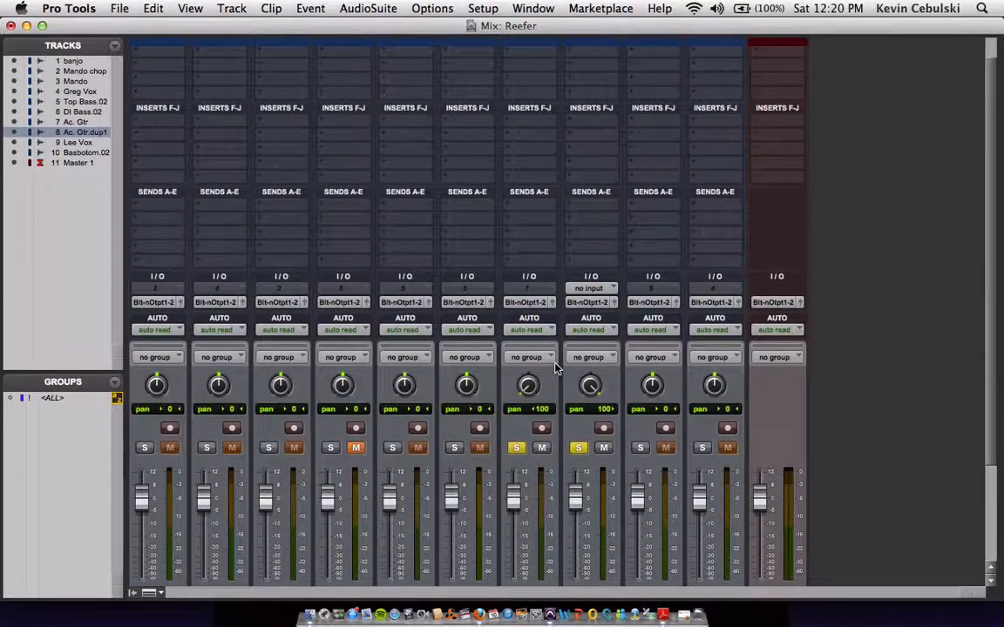
pyautogui.scroll(-10, 556, 366)
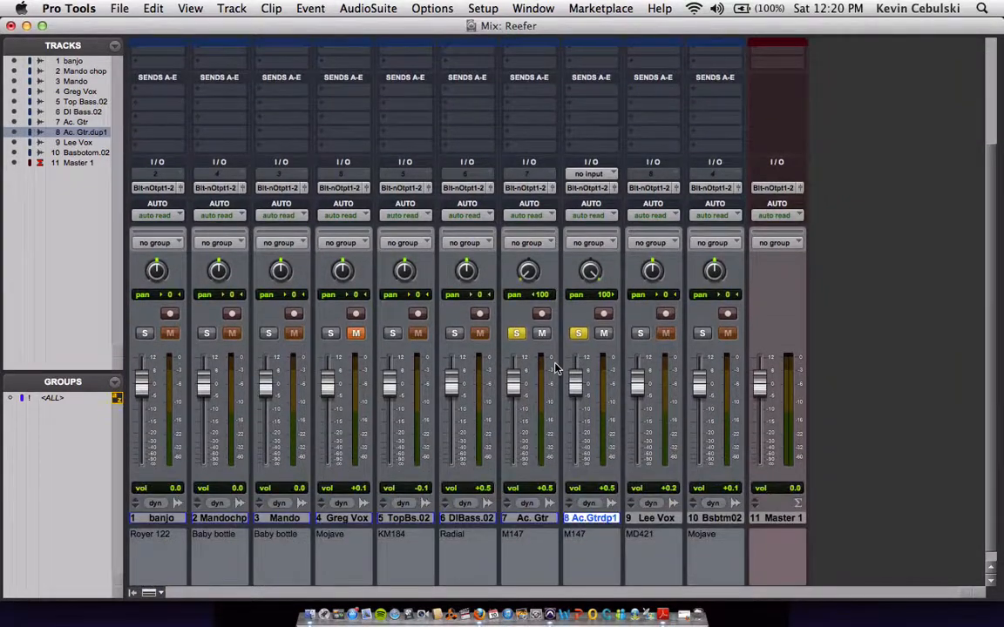
pyautogui.scroll(12, 555, 368)
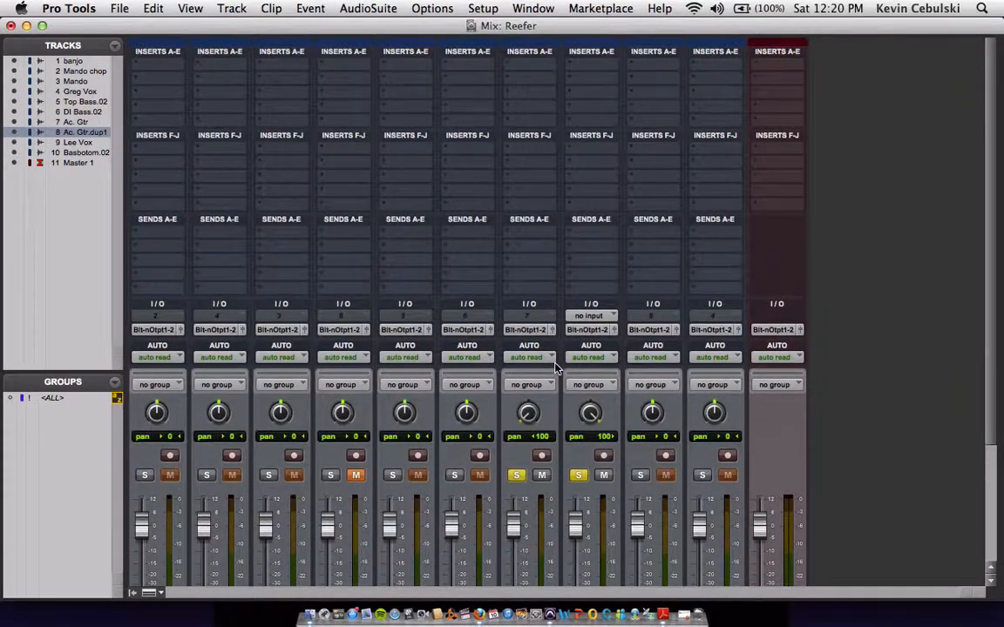
pyautogui.click(578, 73)
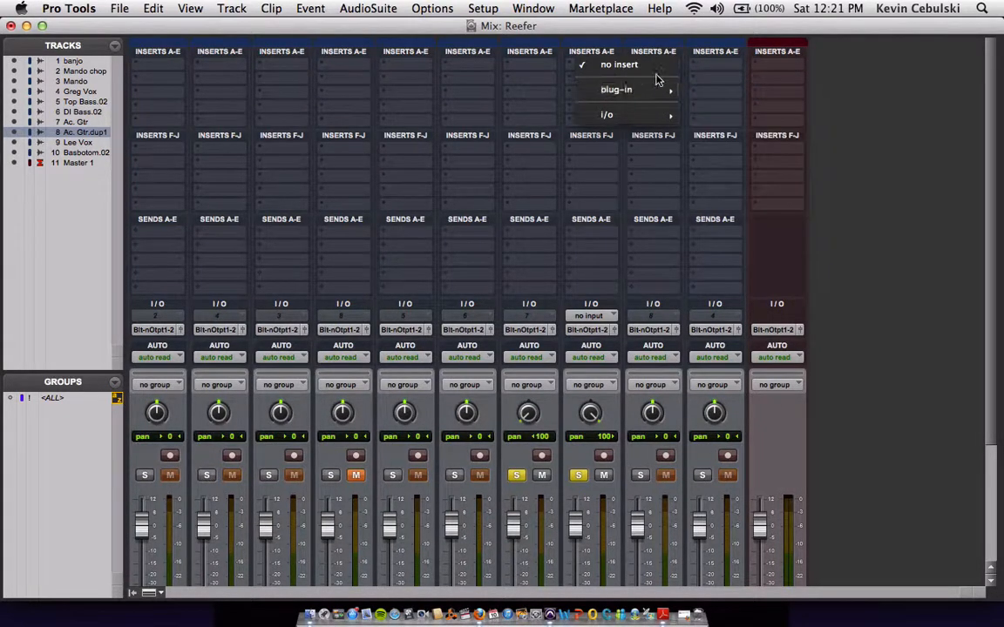
pyautogui.moveTo(660, 91)
pyautogui.moveTo(723, 140)
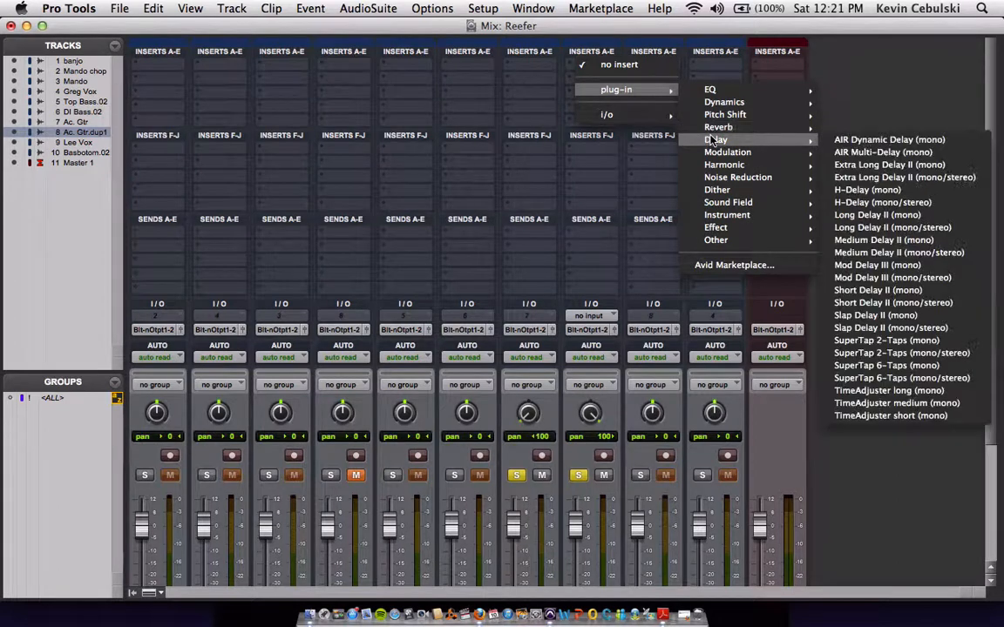
pyautogui.click(861, 241)
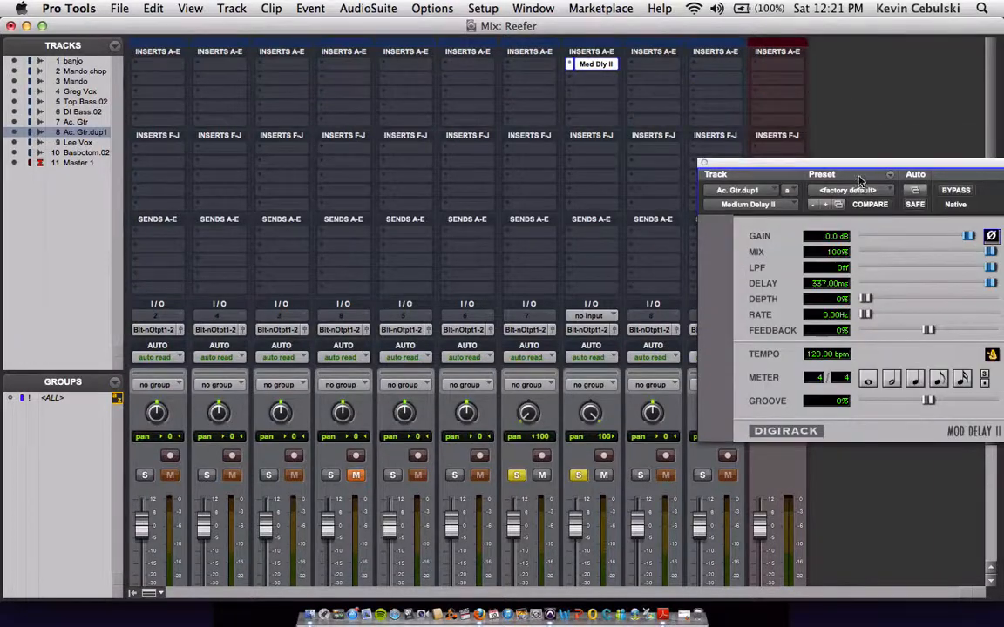
# Reposition the delay plug-in window and set the duplicate guitar's delay time to about 12.72 ms.
pyautogui.moveTo(859, 170); pyautogui.dragTo(745, 126)
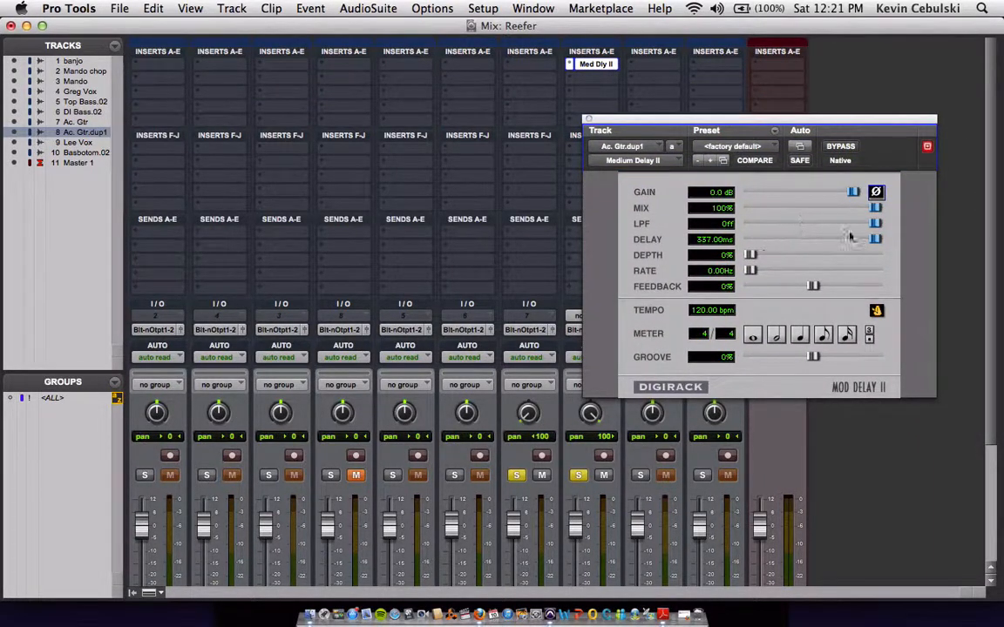
pyautogui.moveTo(867, 241); pyautogui.dragTo(733, 245)
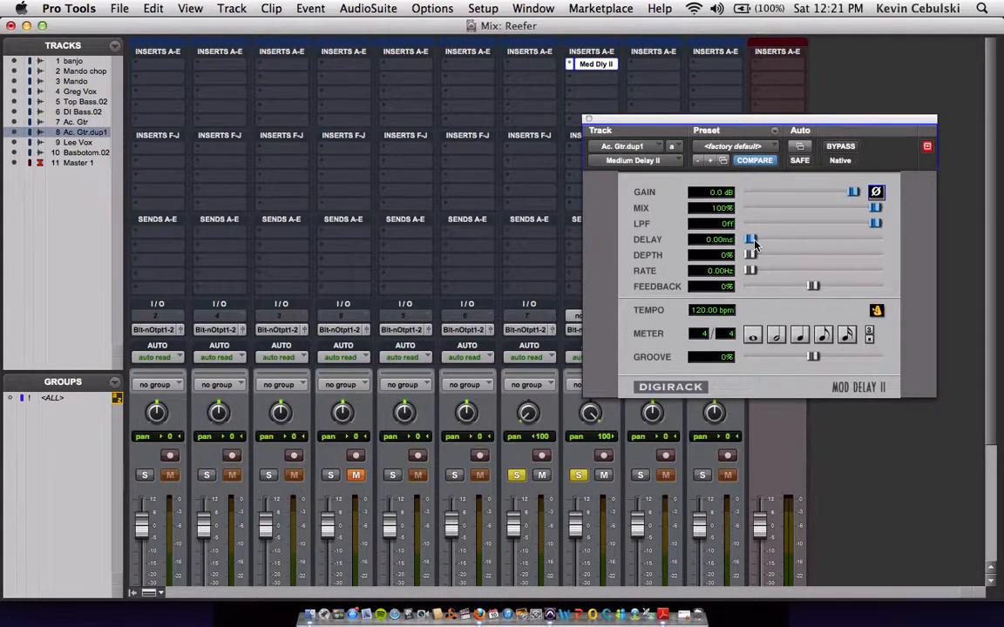
pyautogui.moveTo(753, 242); pyautogui.dragTo(758, 244)
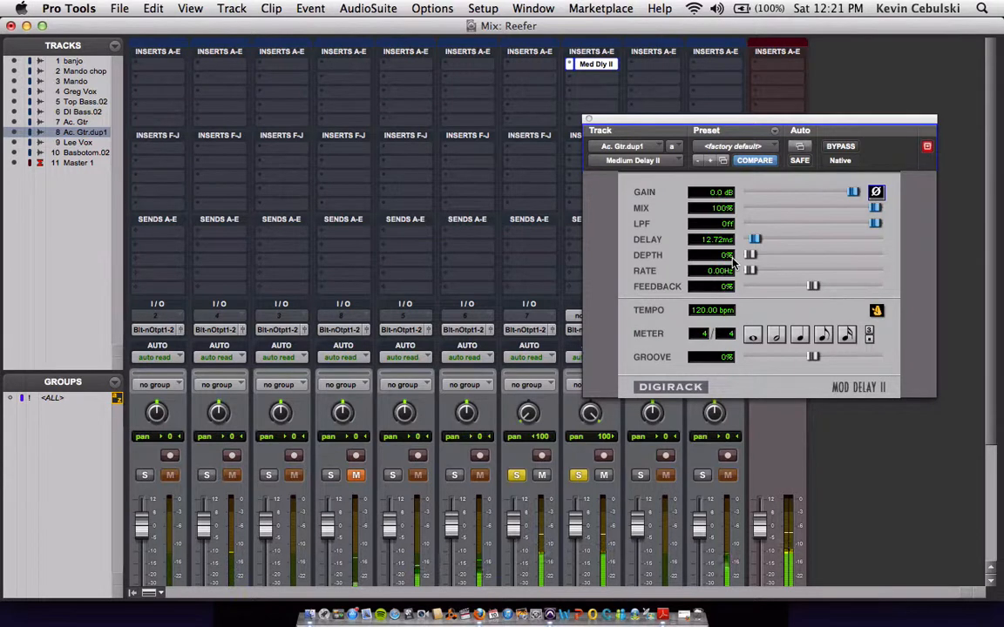
# Set the duplicate guitar's delay to about 23.31 ms, low-pass filter to 4251 Hz, modulation depth to 9% and rate to 0.50 Hz.
pyautogui.moveTo(808, 116); pyautogui.dragTo(809, 101)
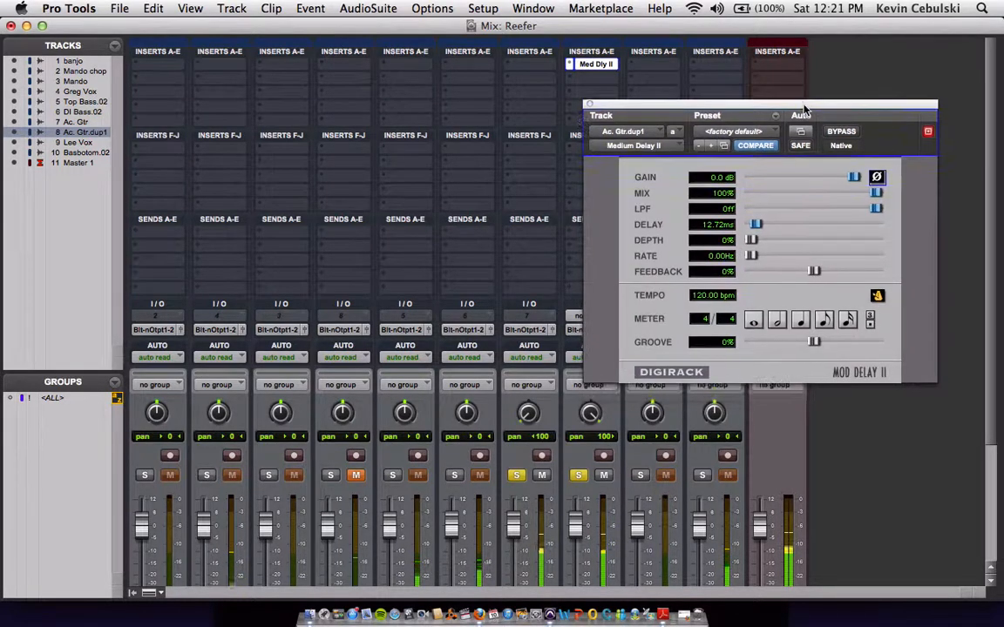
pyautogui.moveTo(756, 224); pyautogui.dragTo(760, 225)
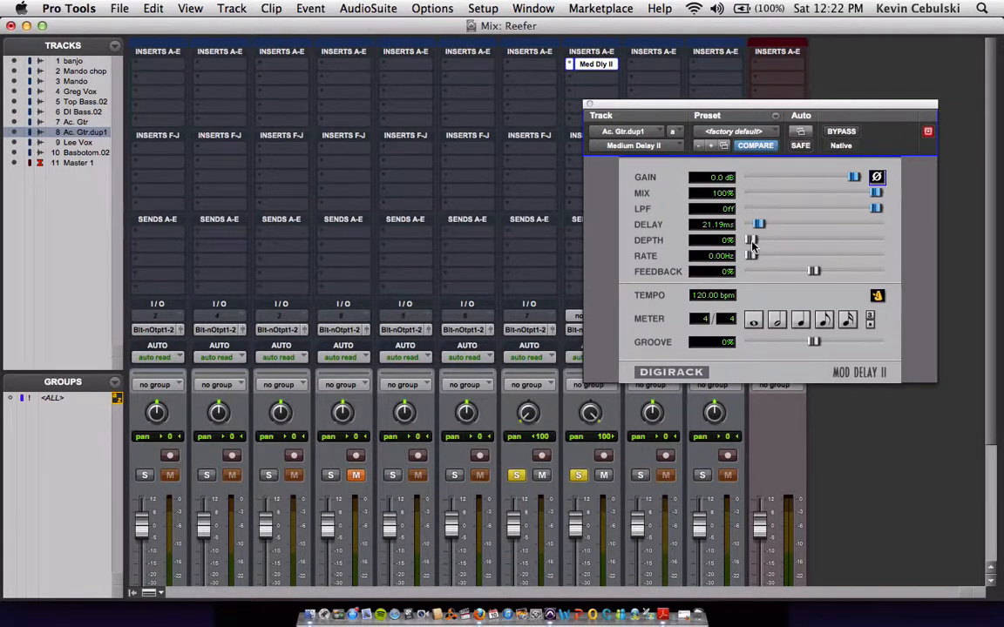
pyautogui.moveTo(751, 256)
pyautogui.mouseDown()
pyautogui.moveTo(754, 240)
pyautogui.moveTo(761, 253)
pyautogui.moveTo(758, 224)
pyautogui.moveTo(755, 261)
pyautogui.mouseUp()
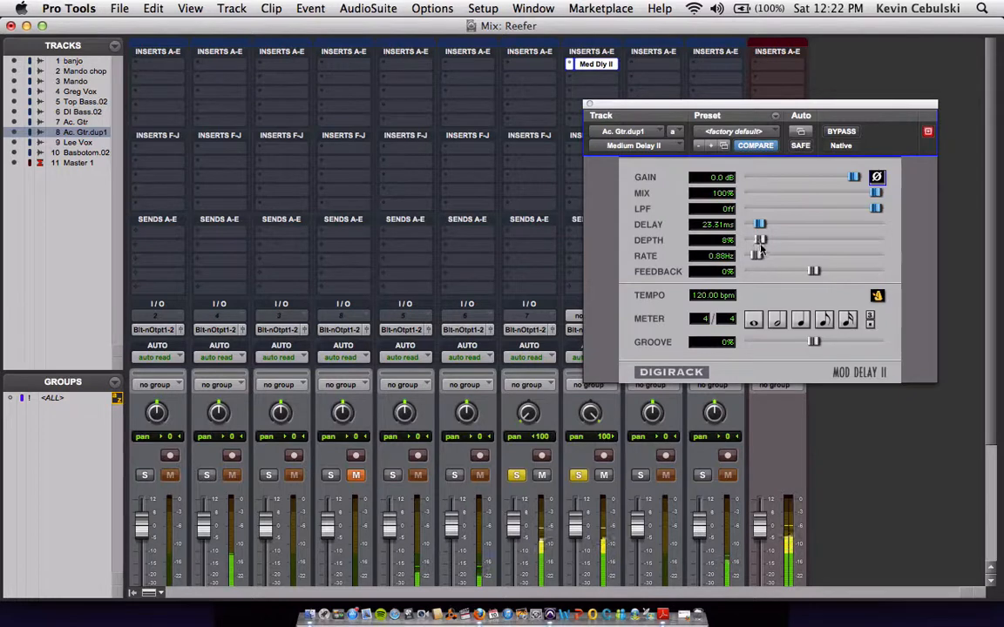
pyautogui.moveTo(760, 244); pyautogui.dragTo(760, 246)
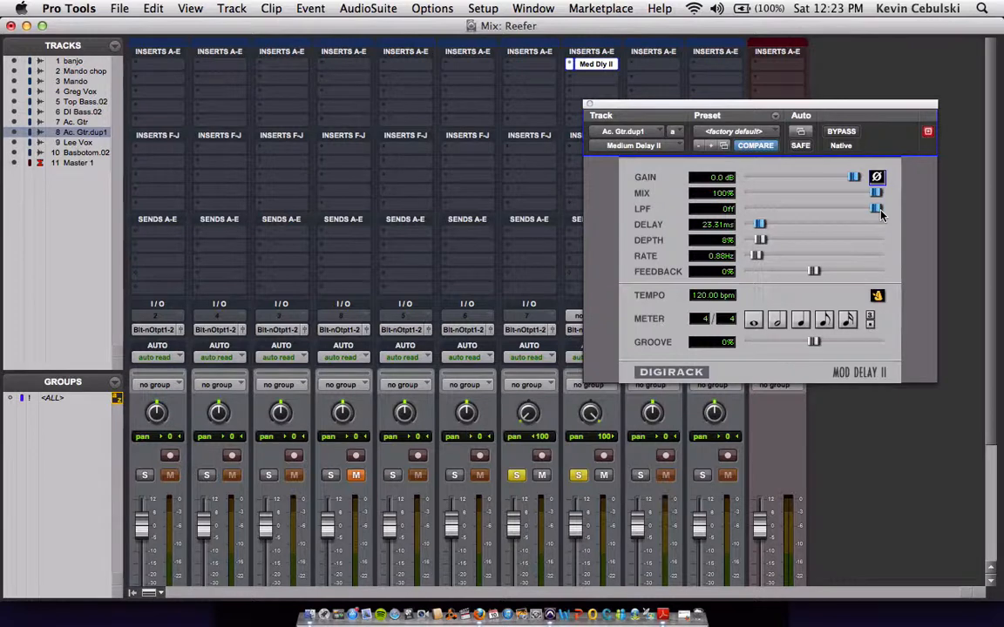
pyautogui.moveTo(880, 212); pyautogui.dragTo(845, 213)
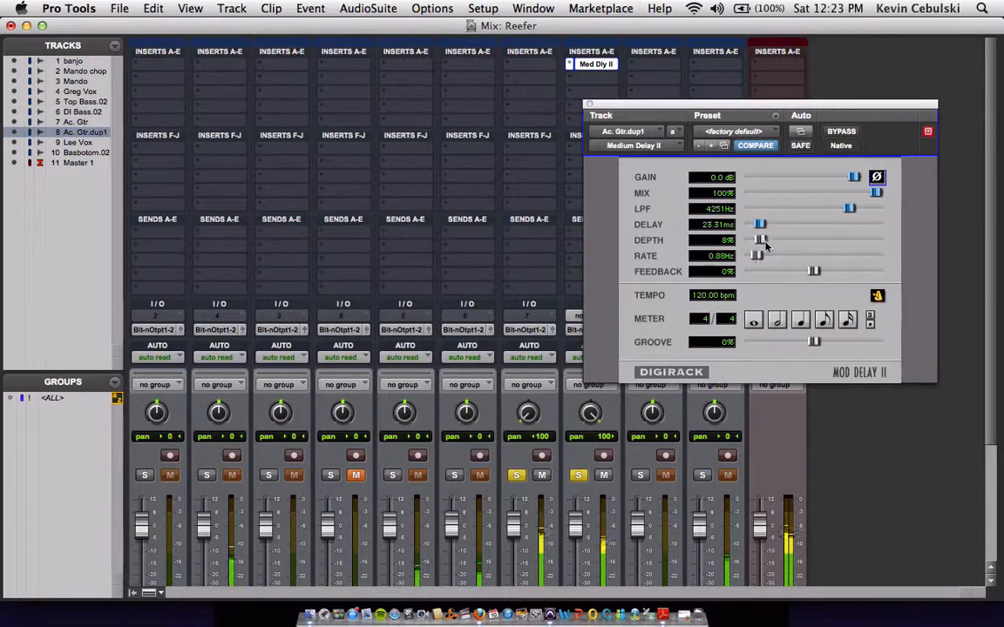
pyautogui.moveTo(766, 242)
pyautogui.mouseDown()
pyautogui.moveTo(757, 263)
pyautogui.moveTo(763, 244)
pyautogui.mouseUp()
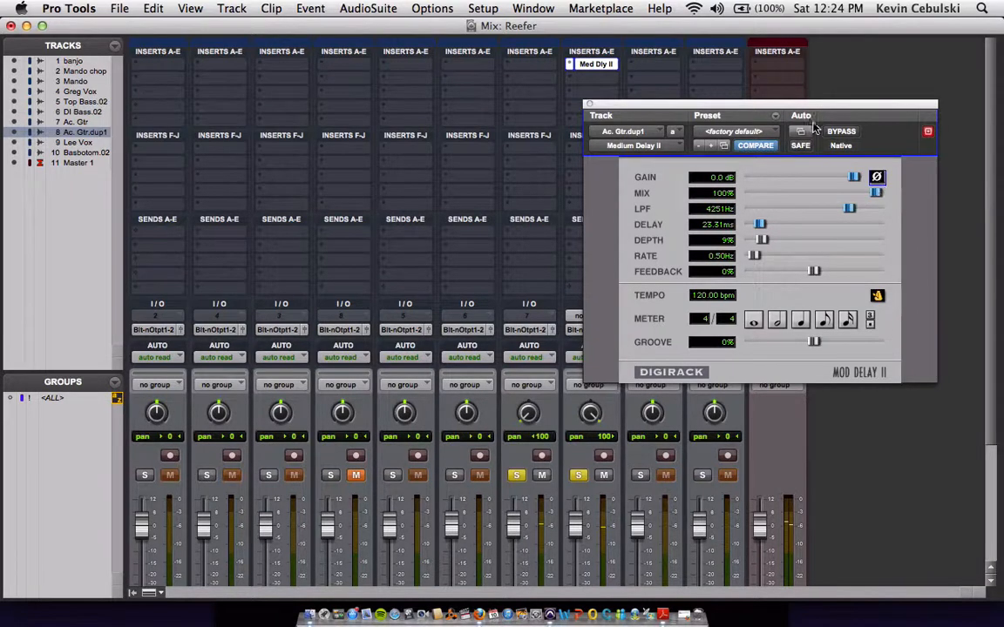
# Reposition the delay plug-in window, compare the guitar sound with the delay bypassed and active, and close the plug-in.
pyautogui.moveTo(788, 111); pyautogui.dragTo(835, 108)
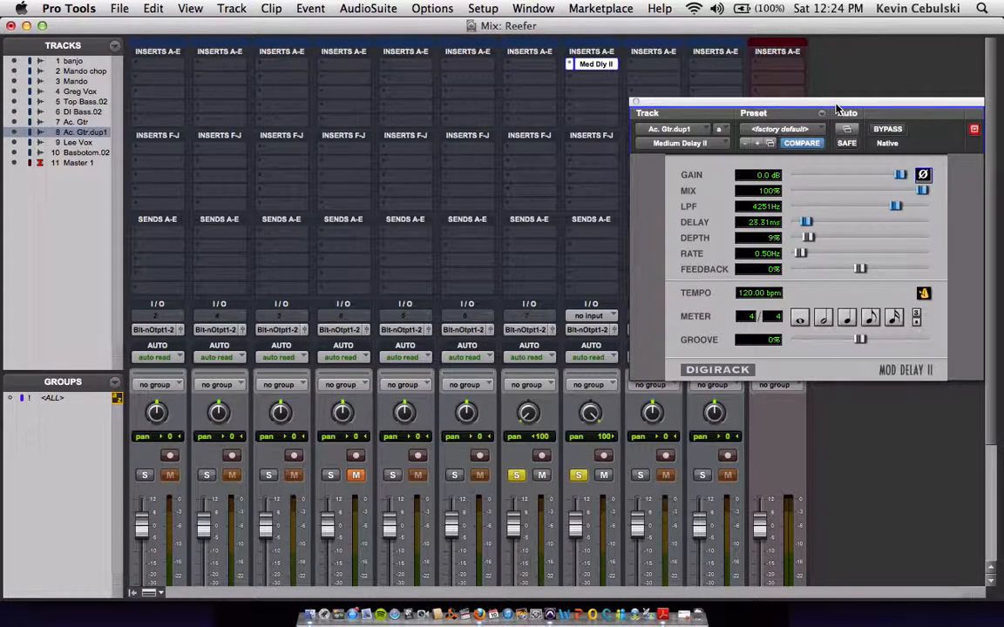
pyautogui.moveTo(836, 109); pyautogui.dragTo(824, 109)
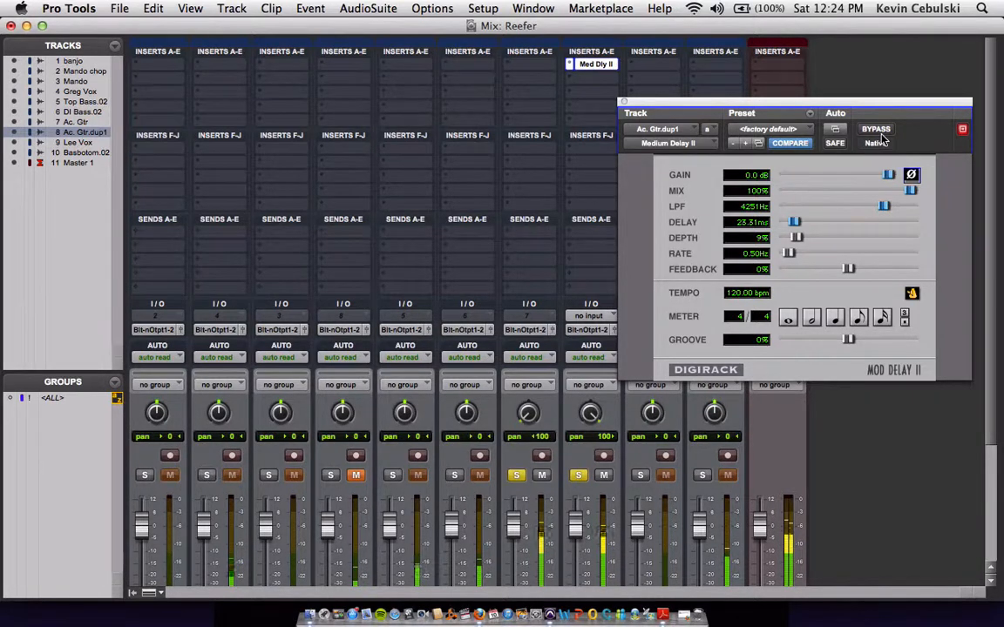
pyautogui.click(879, 130)
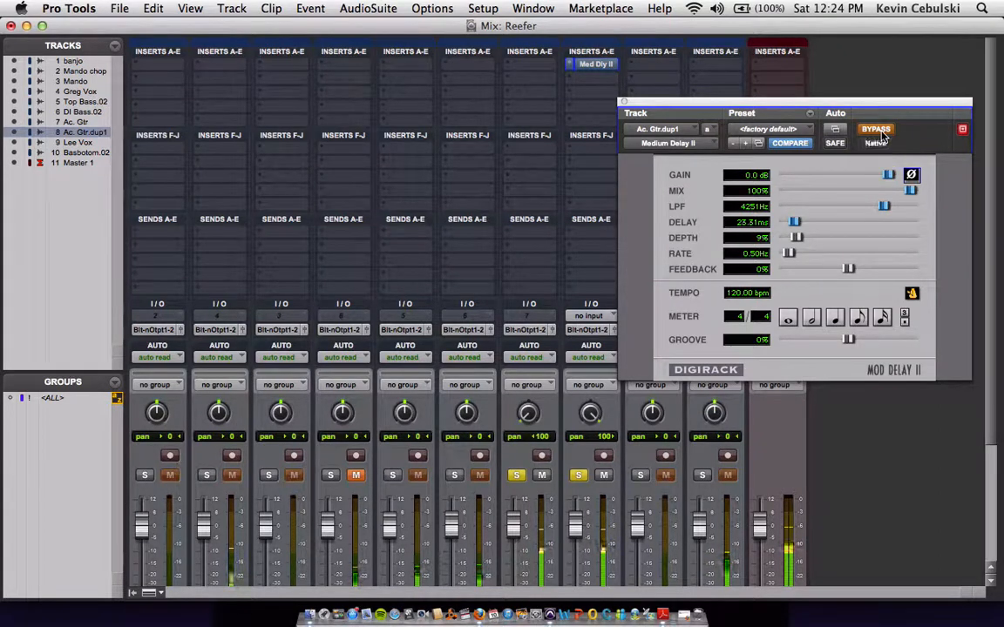
pyautogui.click(878, 131)
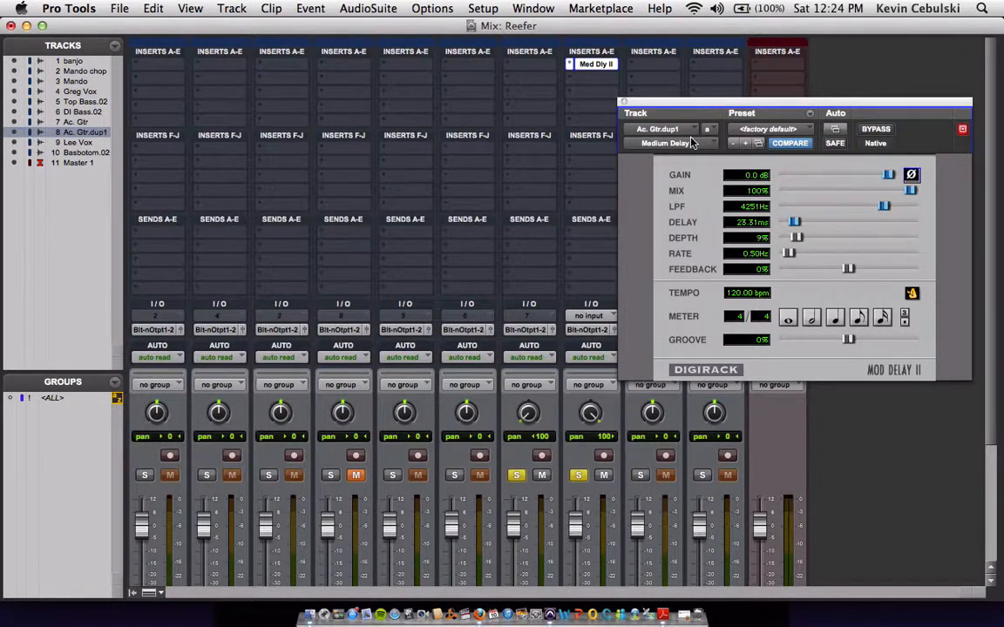
pyautogui.click(624, 103)
# Lower the duplicate guitar's volume to about -1.6 dB and the original Ac. Gtr's to about -4.0 dB, balancing them during playback.
pyautogui.scroll(-3, 510, 462)
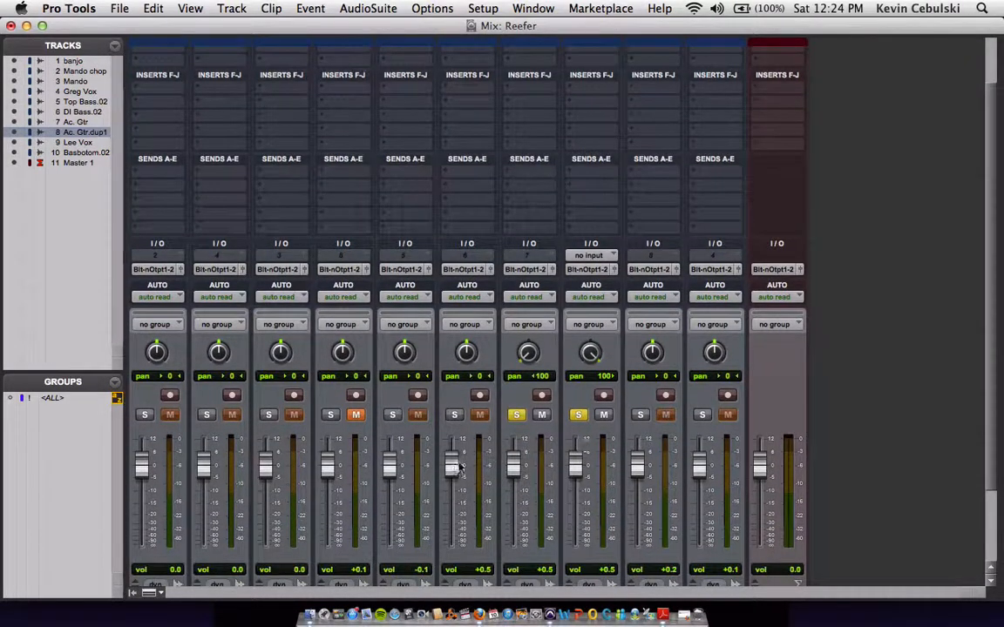
pyautogui.scroll(-4, 529, 493)
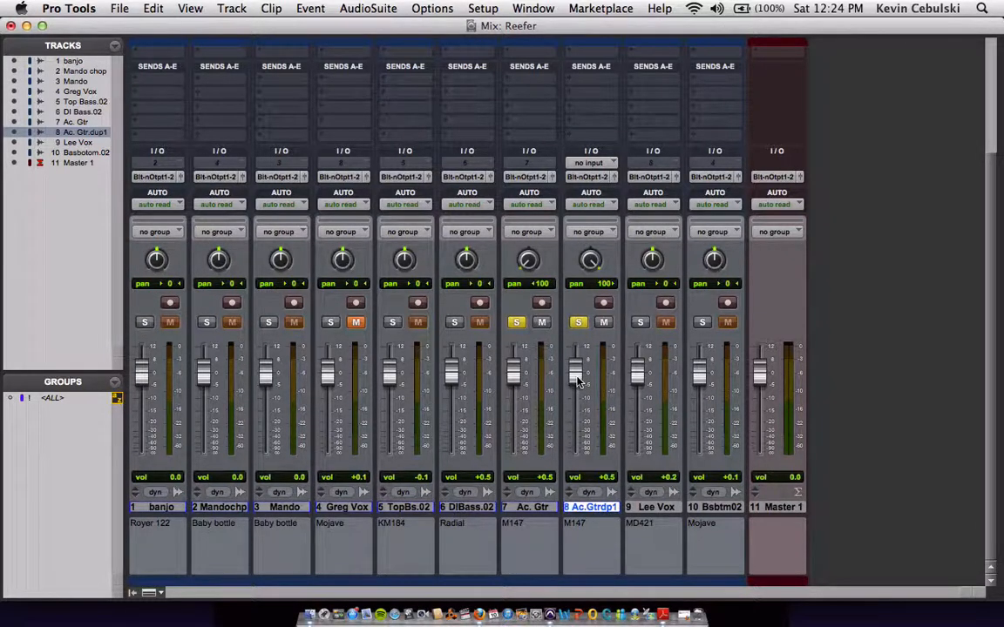
pyautogui.moveTo(577, 379)
pyautogui.mouseDown()
pyautogui.moveTo(576, 362)
pyautogui.moveTo(576, 384)
pyautogui.mouseUp()
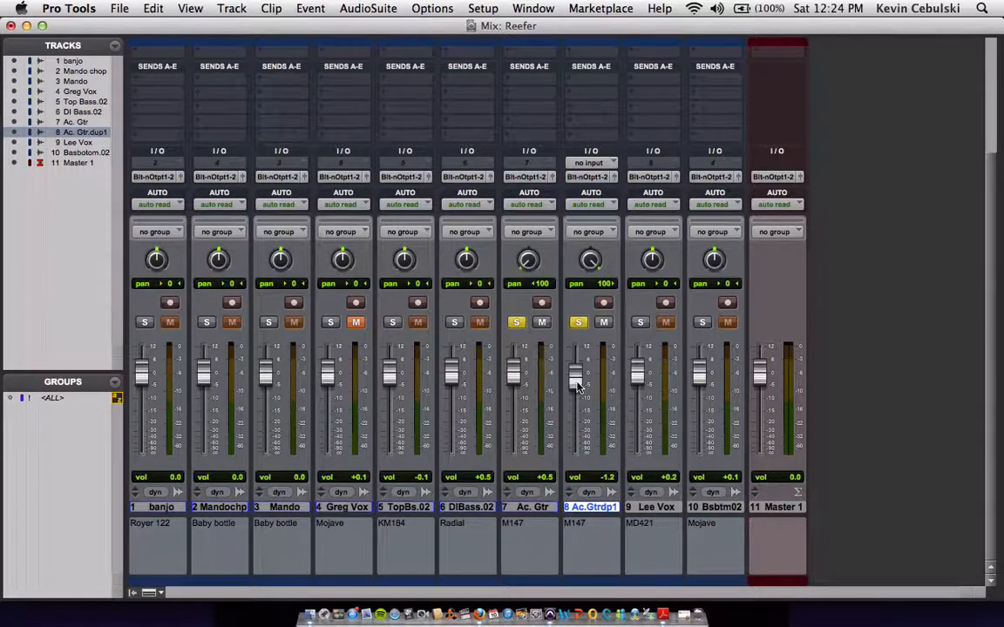
pyautogui.moveTo(576, 384); pyautogui.dragTo(579, 387)
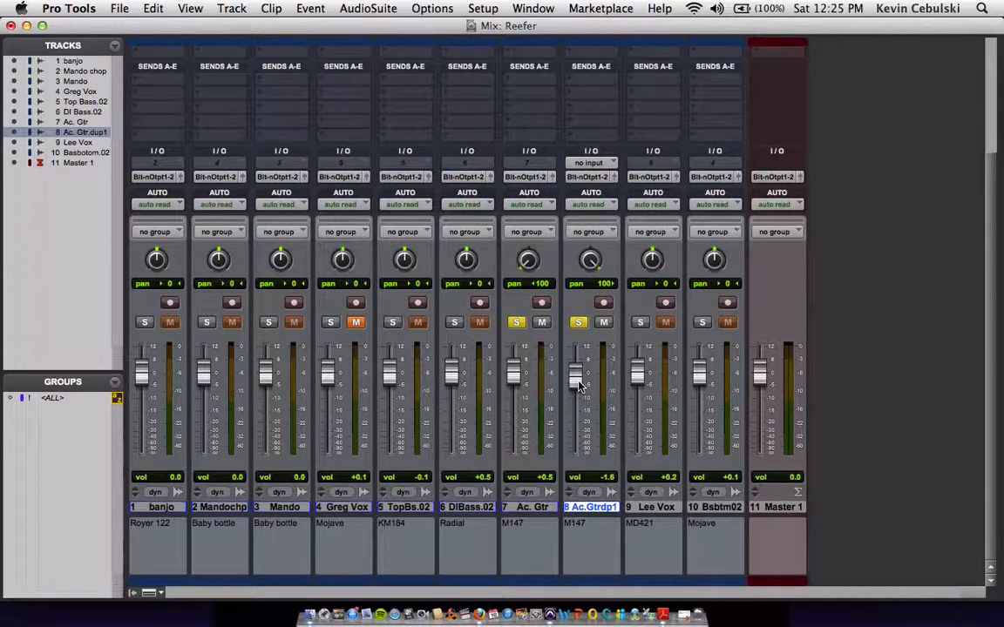
pyautogui.press('space')
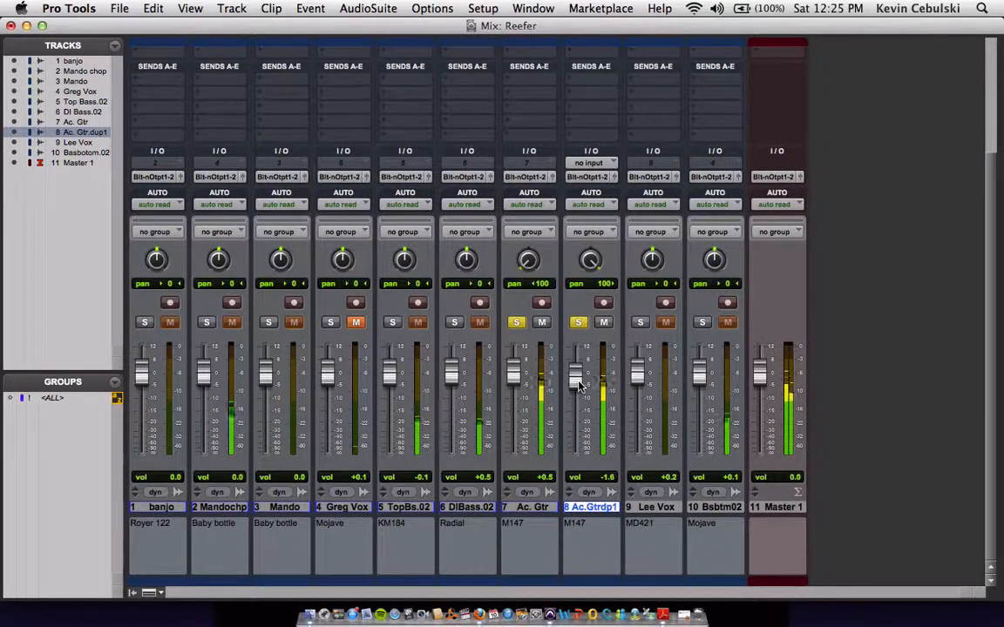
pyautogui.moveTo(579, 384); pyautogui.dragTo(582, 394)
pyautogui.moveTo(582, 394)
pyautogui.mouseDown()
pyautogui.moveTo(579, 369)
pyautogui.moveTo(580, 396)
pyautogui.moveTo(578, 387)
pyautogui.mouseUp()
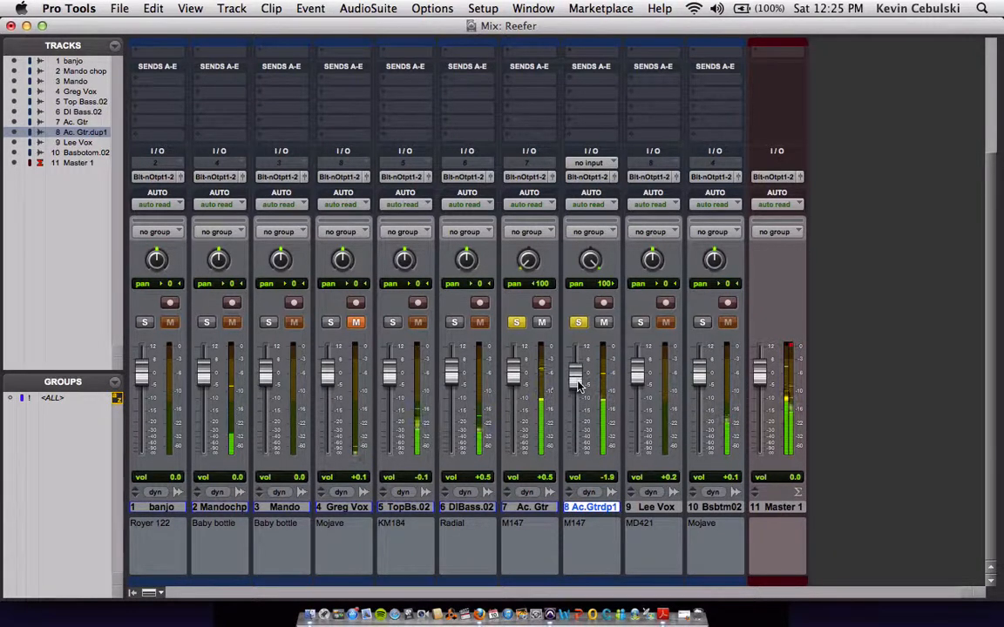
pyautogui.moveTo(513, 374); pyautogui.dragTo(514, 393)
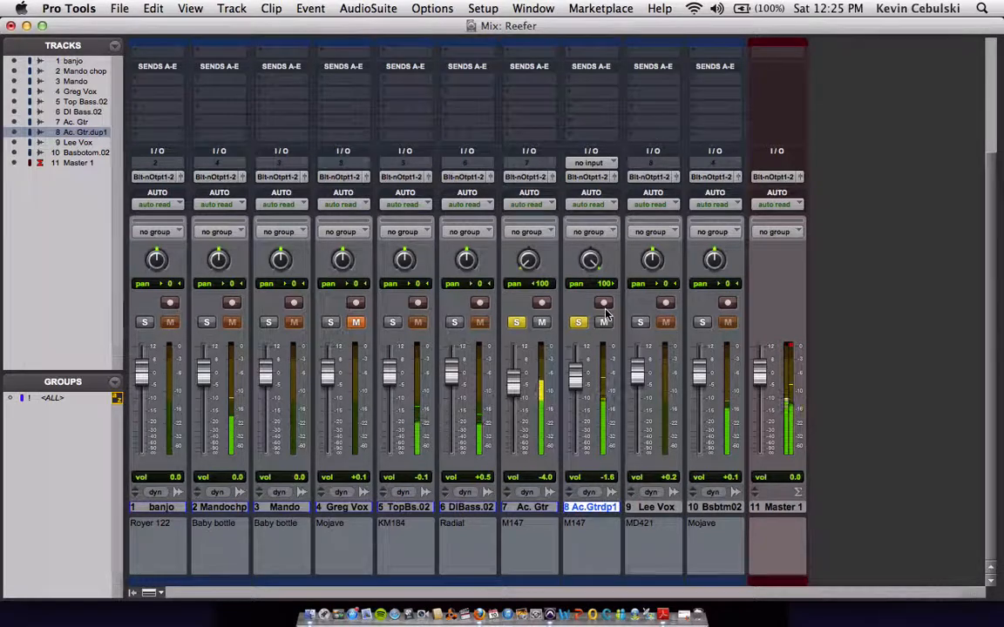
# Reopen the duplicate guitar's delay plug-in, compare bypassed and active sound during playback, and close it.
pyautogui.scroll(5, 545, 278)
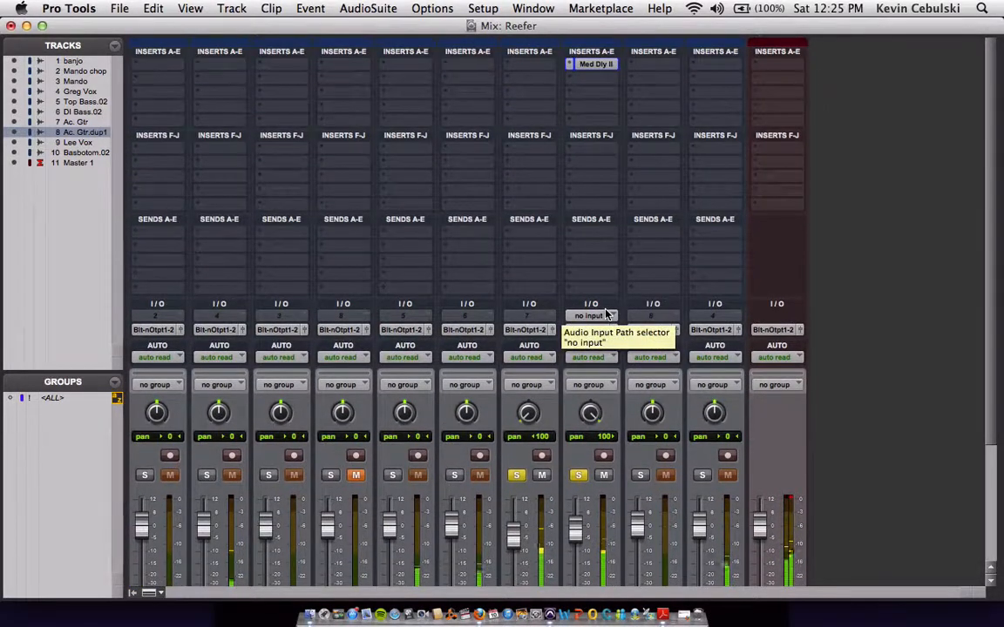
pyautogui.click(609, 66)
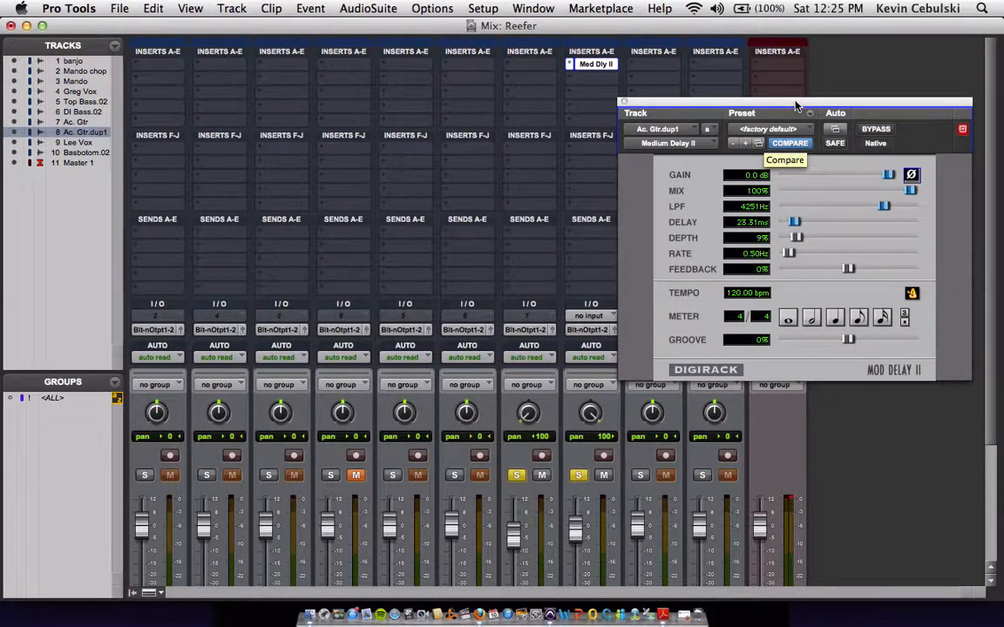
pyautogui.press('space')
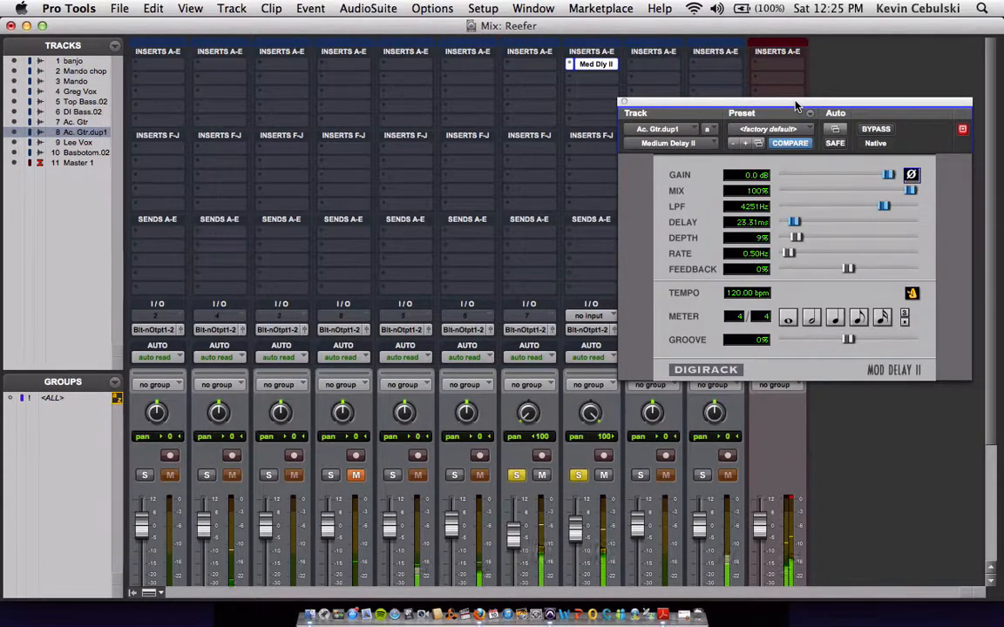
pyautogui.click(872, 131)
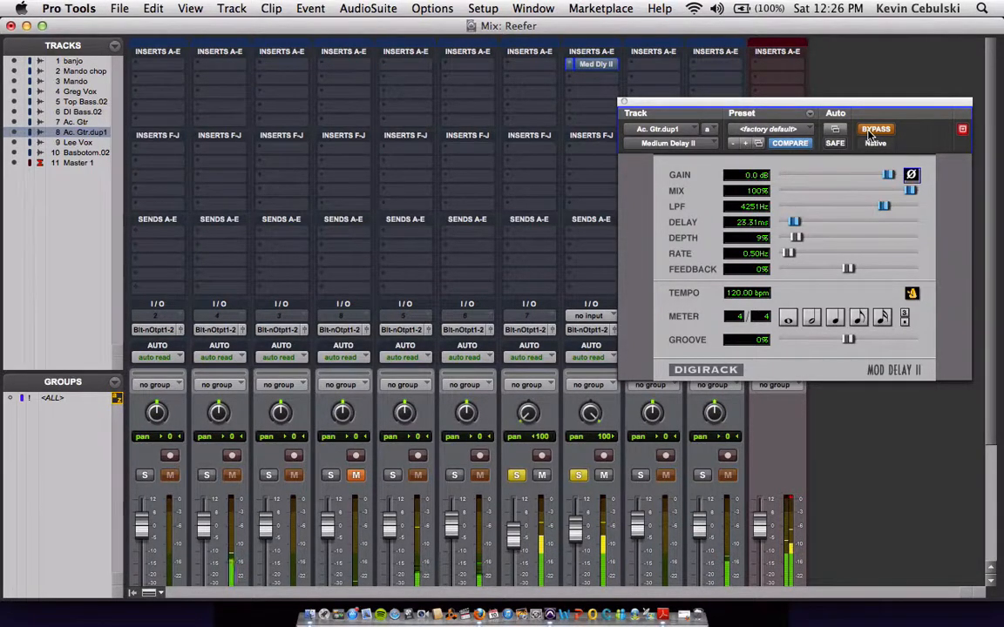
pyautogui.click(870, 133)
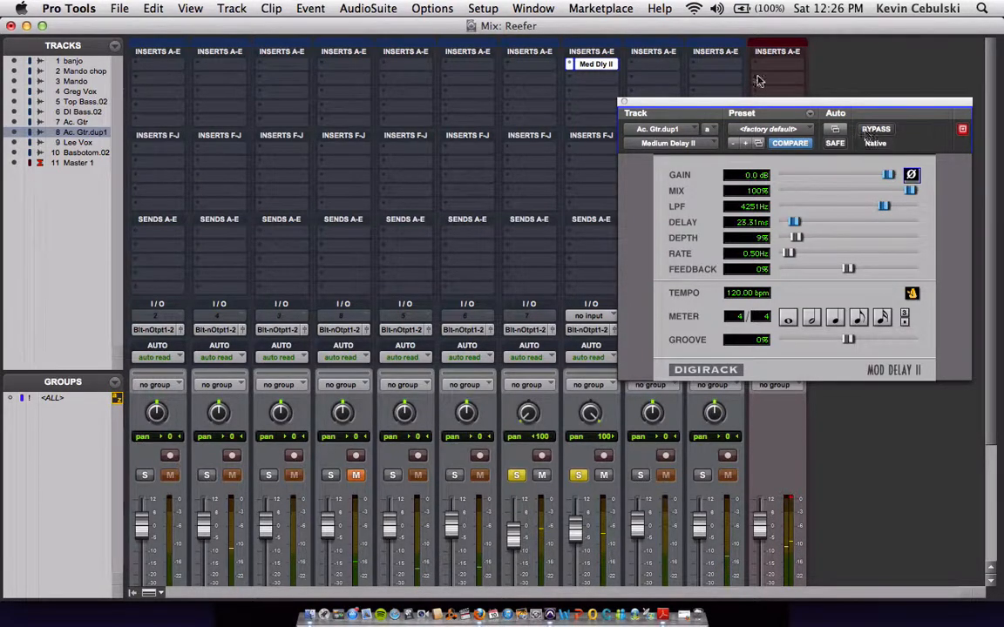
pyautogui.click(622, 102)
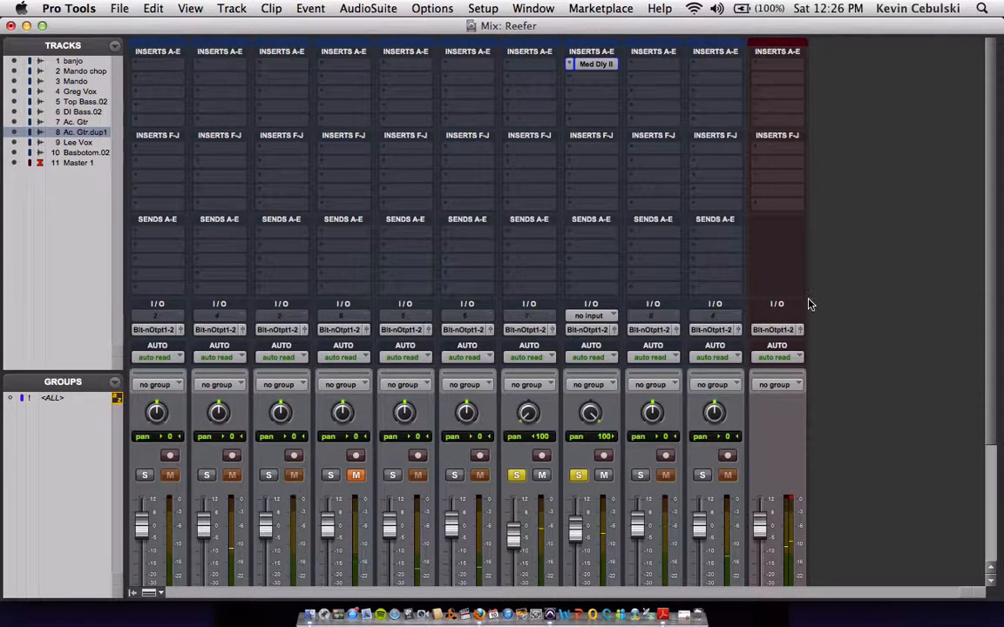
# Audition the original Ac. Gtr alone at centre pan, and restore the duplicate's solo and the original's 100 left pan for comparison.
pyautogui.scroll(-5, 809, 303)
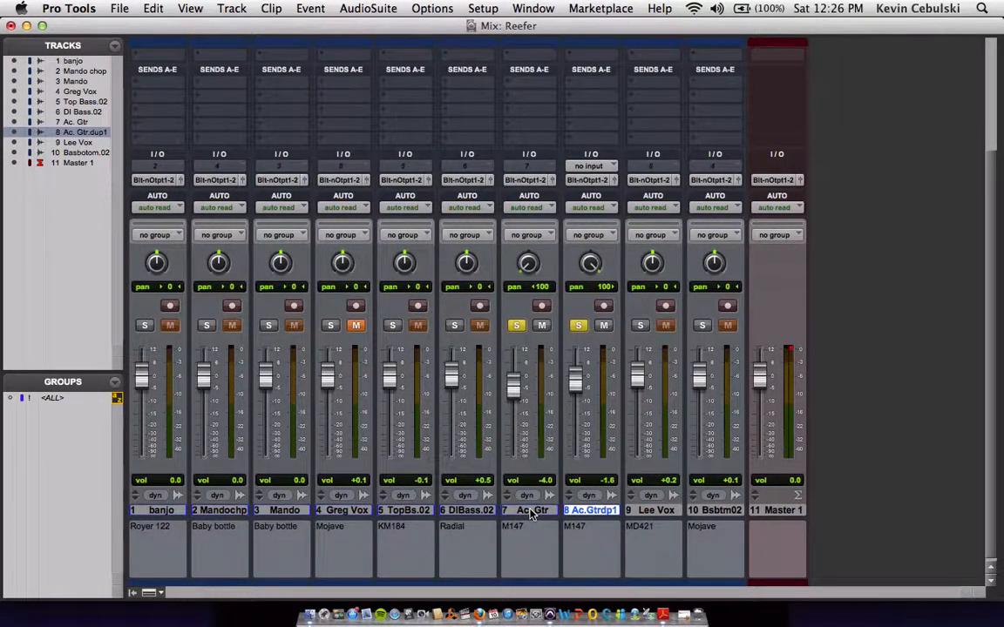
pyautogui.scroll(5, 576, 287)
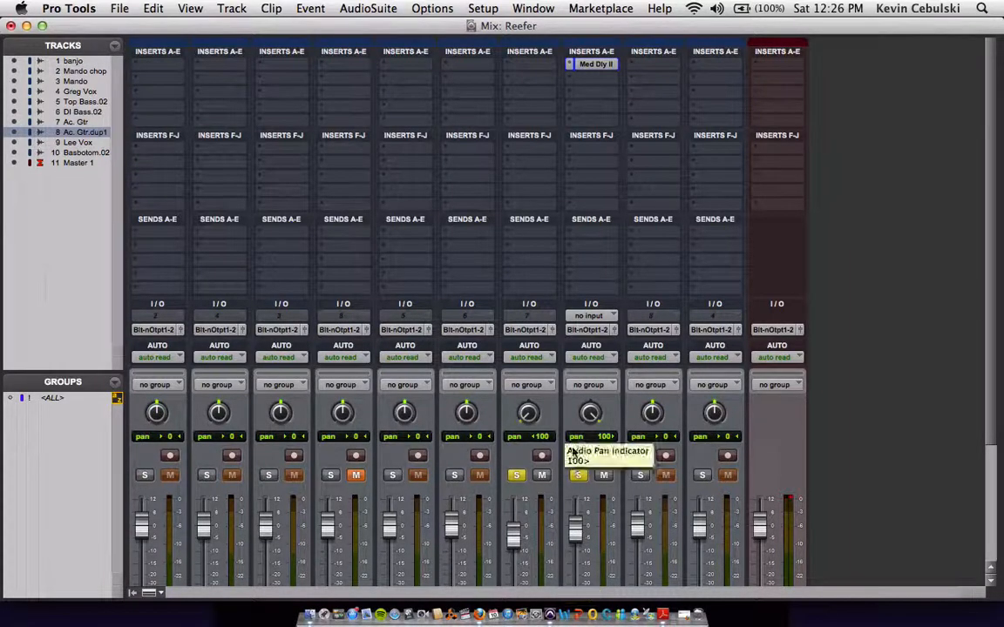
pyautogui.scroll(-4, 578, 462)
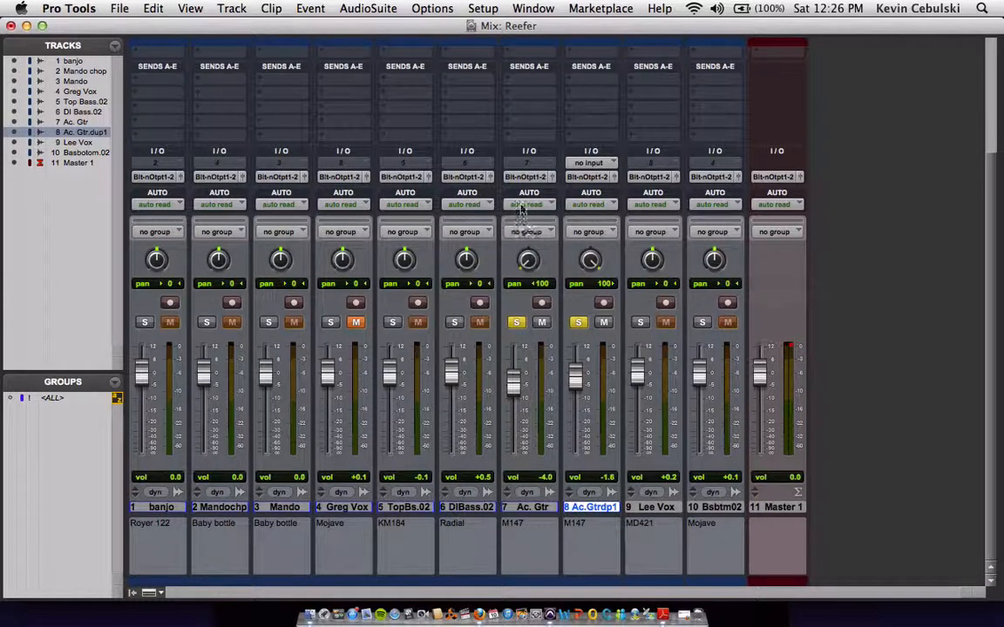
pyautogui.keyDown('alt'); pyautogui.click(526, 262); pyautogui.keyUp('alt')
pyautogui.click(576, 324)
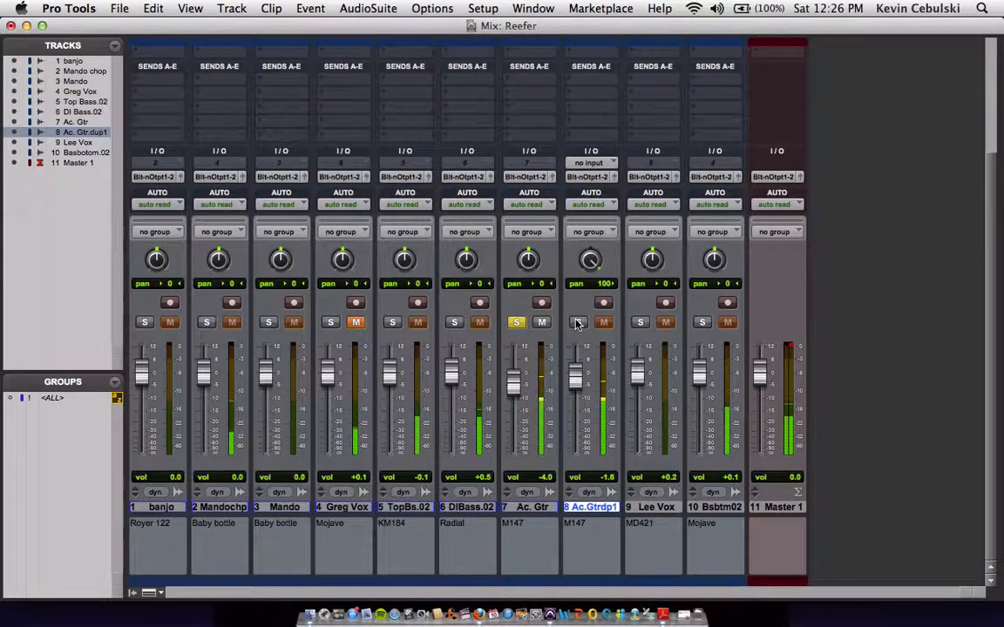
pyautogui.click(576, 324)
pyautogui.moveTo(532, 264)
pyautogui.mouseDown()
pyautogui.moveTo(536, 296)
pyautogui.moveTo(529, 282)
pyautogui.mouseUp()
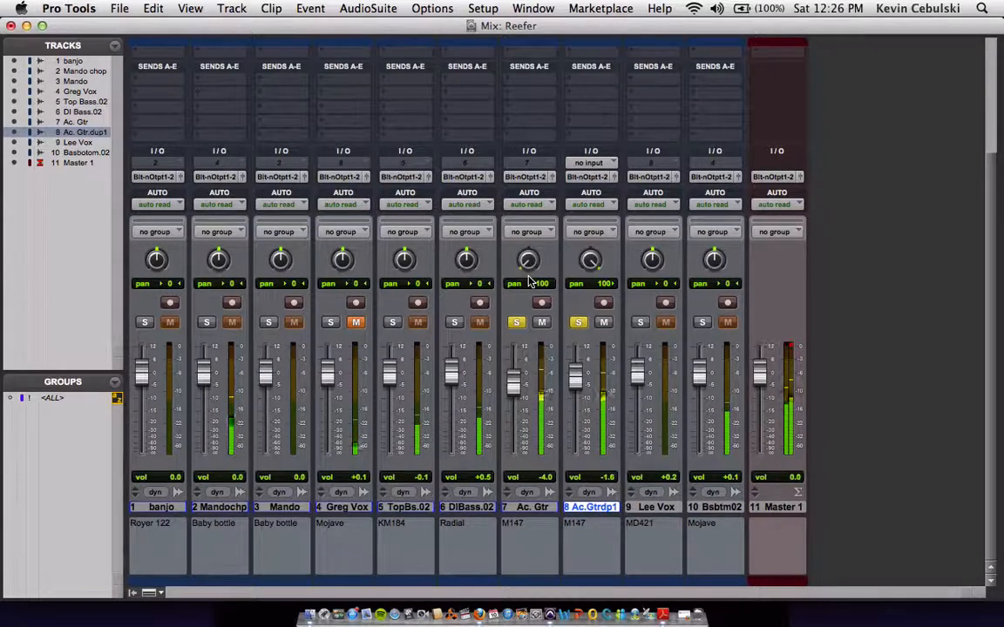
# Turn off solo on both the original and duplicate acoustic guitar tracks.
pyautogui.click(516, 322)
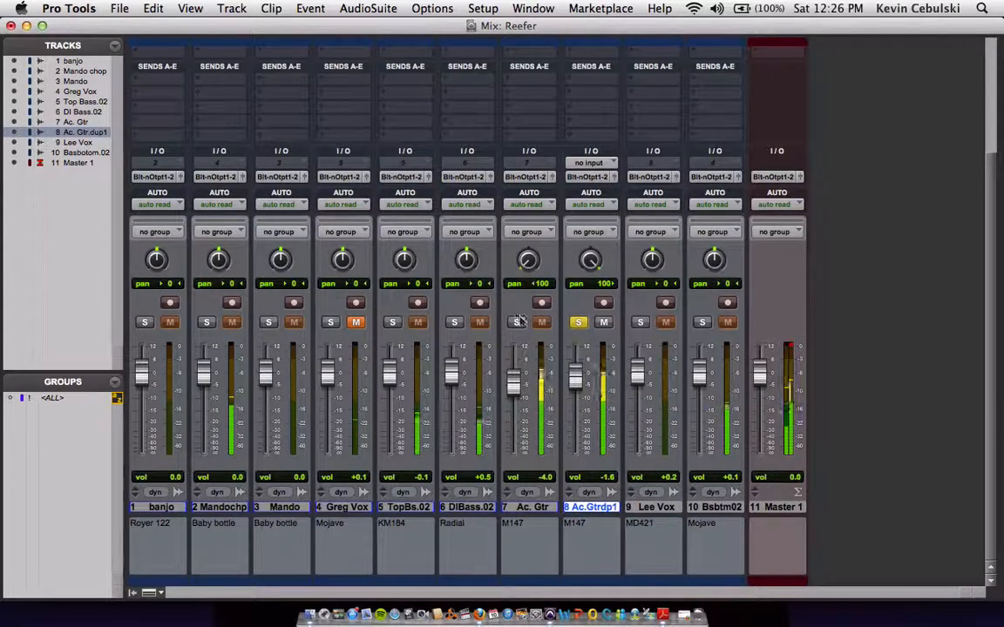
pyautogui.click(577, 322)
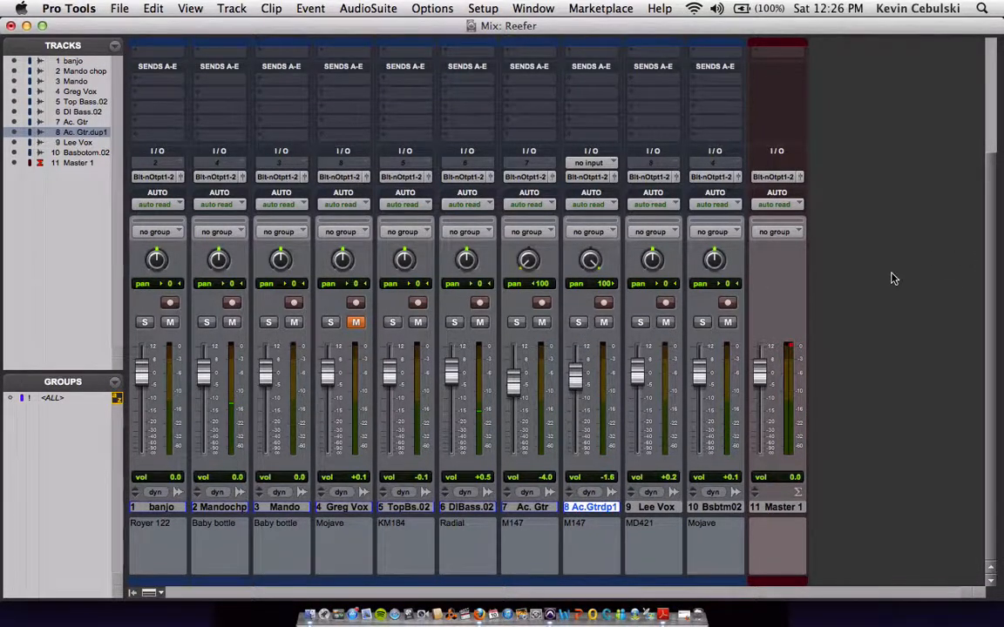
pyautogui.scroll(6, 894, 279)
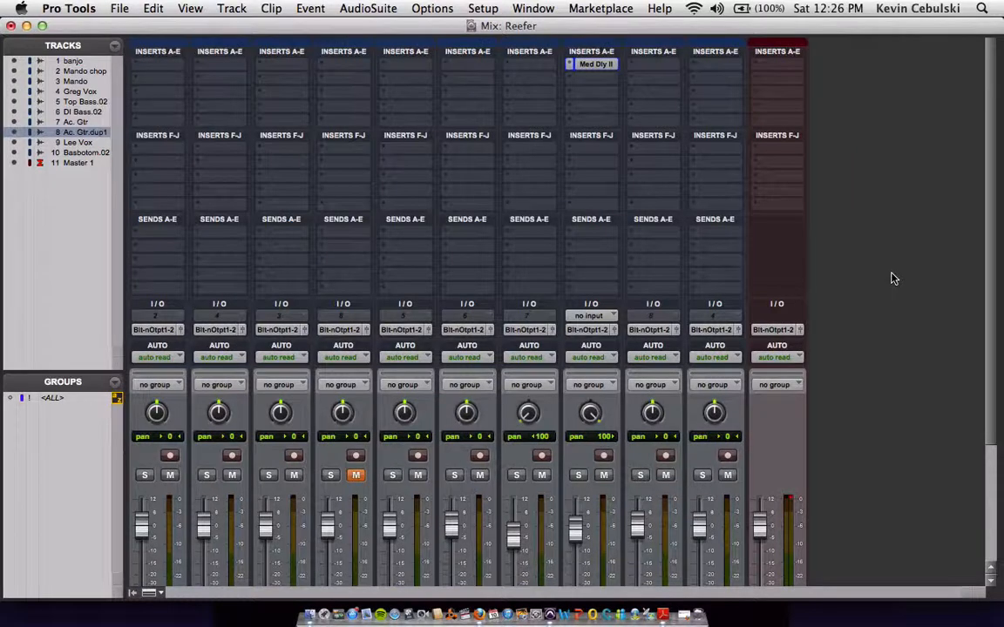